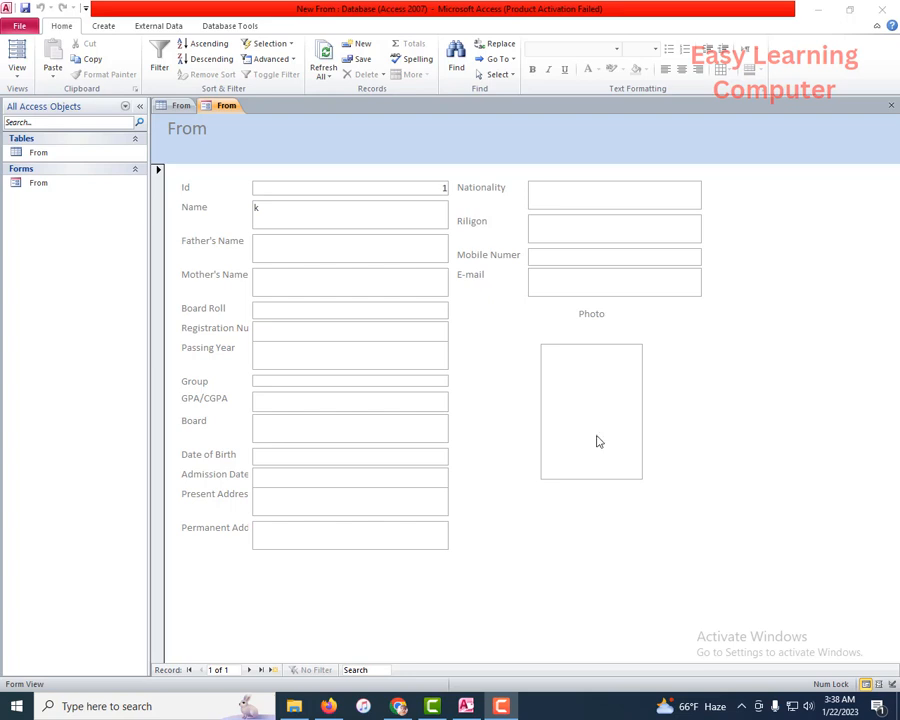
Switch the From form from Form View to Design View.
click(17, 77)
click(17, 72)
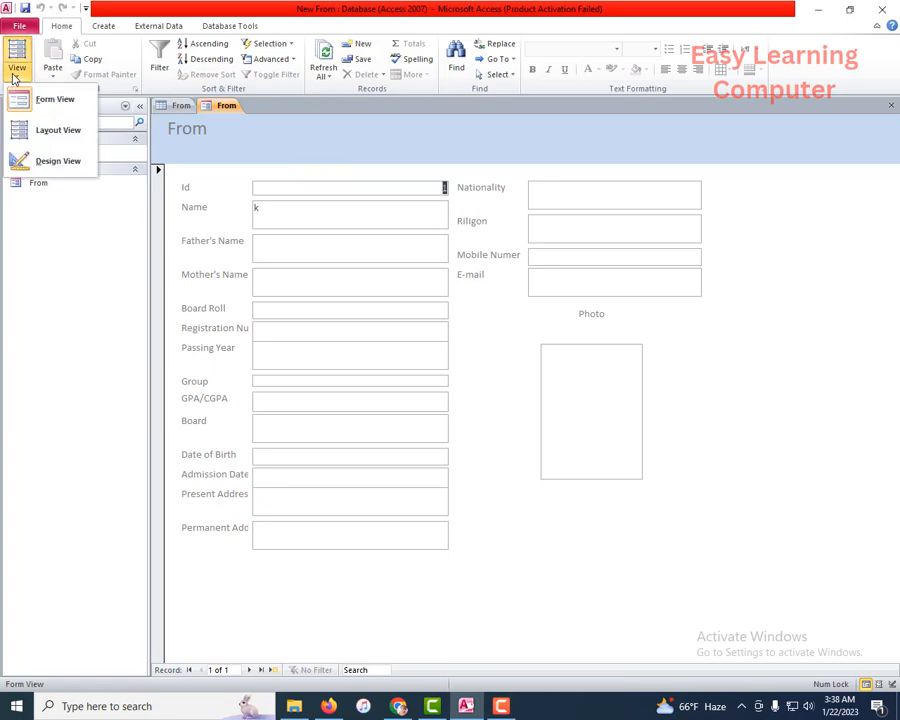
click(52, 163)
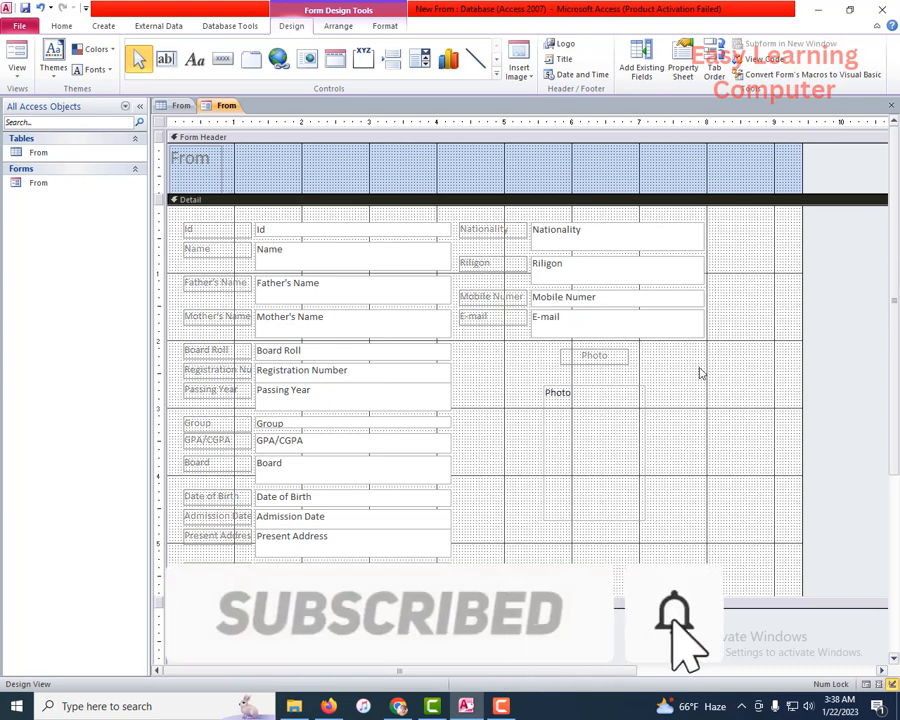
Add a command button below the Photo field with the Save Record operation, showing the text "Save Record".
scroll(560, 548, down, 1)
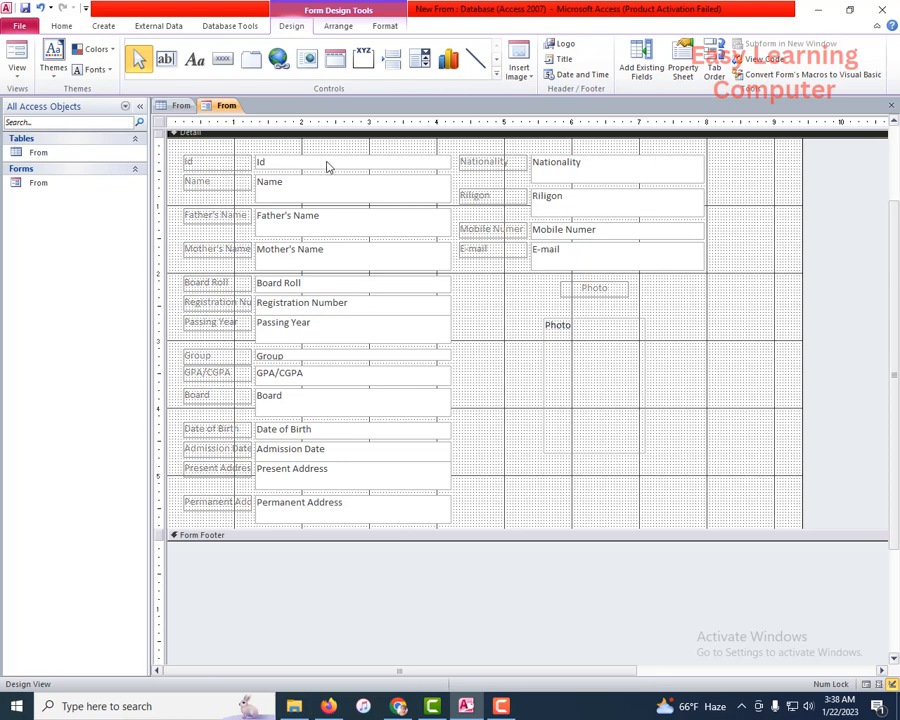
click(224, 62)
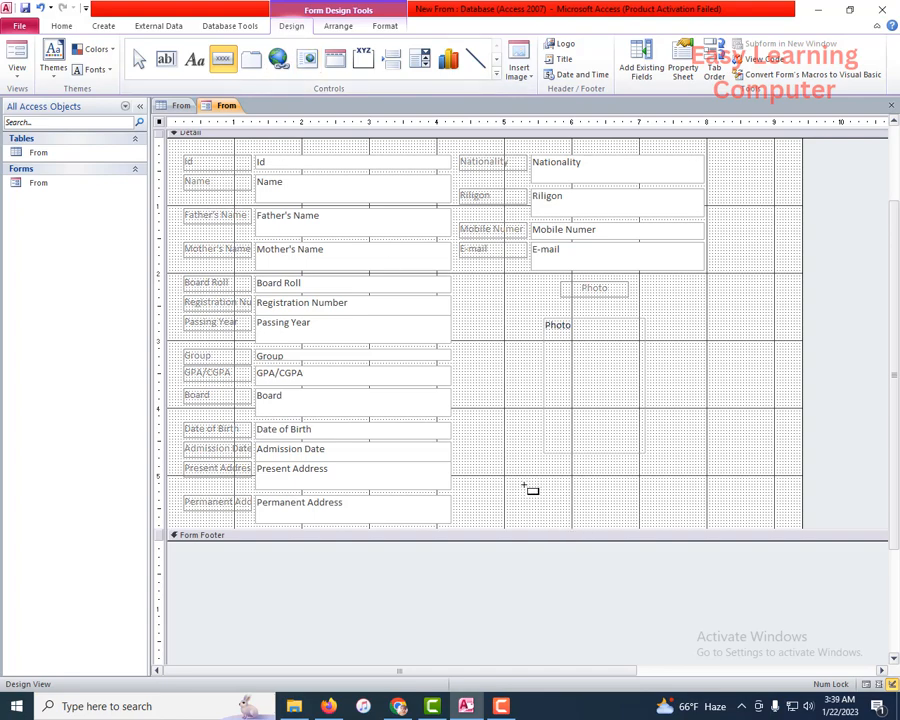
drag(510, 474, 541, 486)
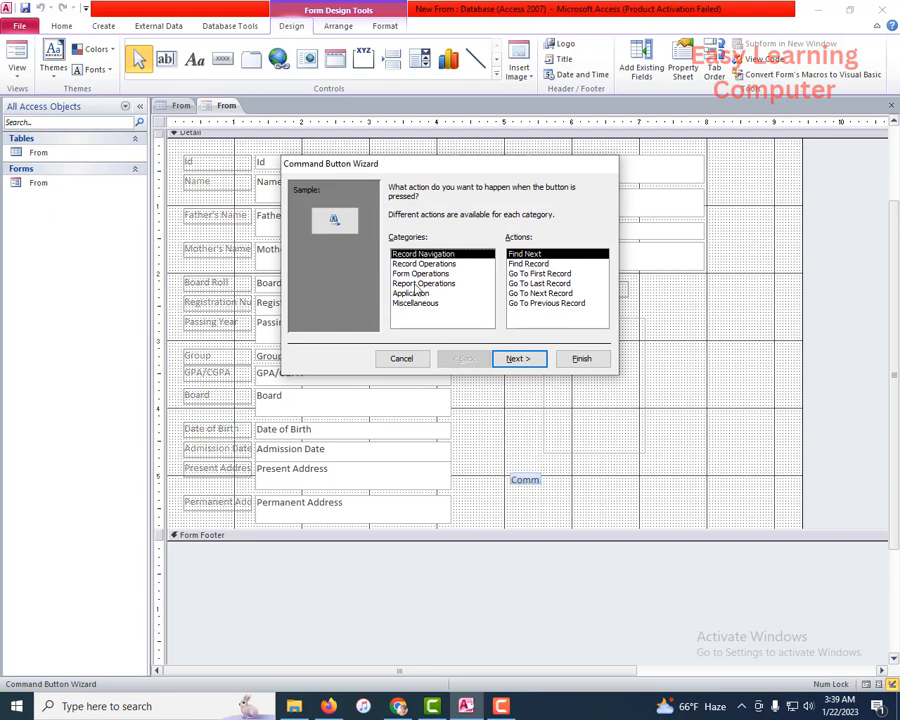
click(429, 266)
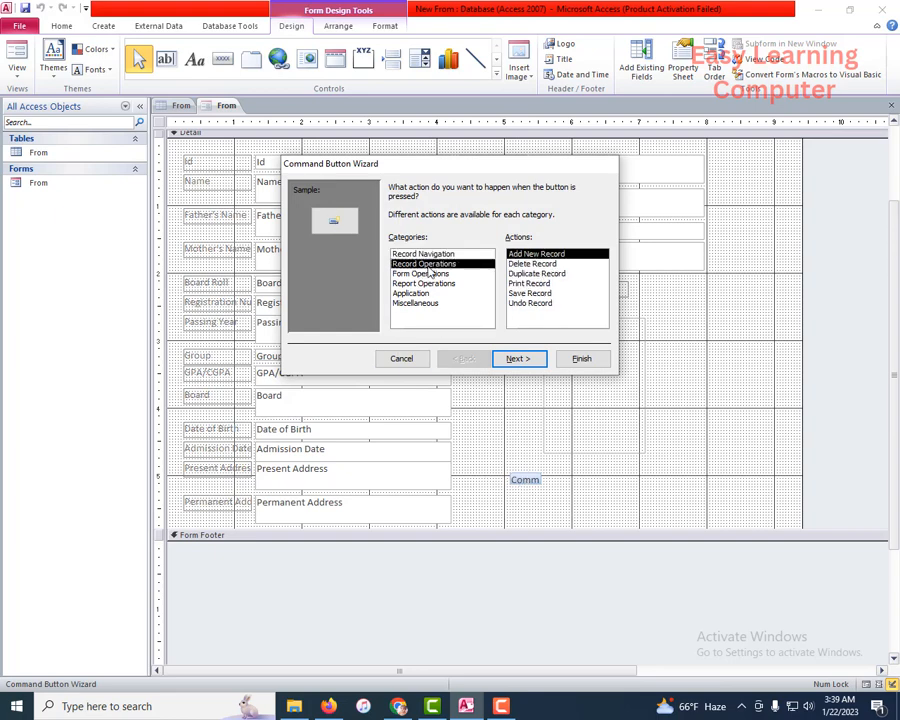
click(528, 293)
click(514, 359)
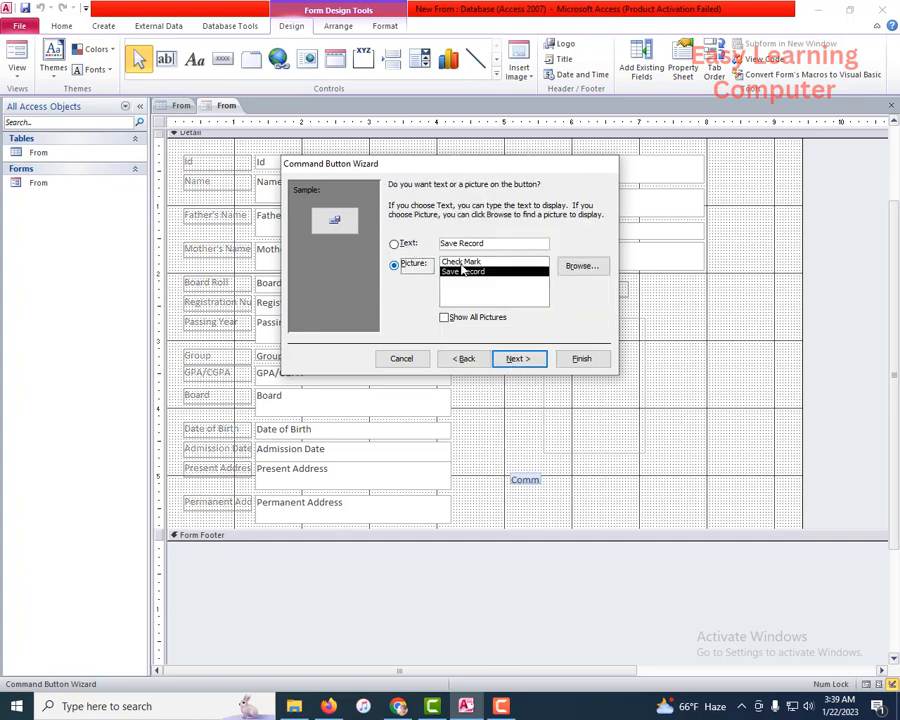
click(406, 245)
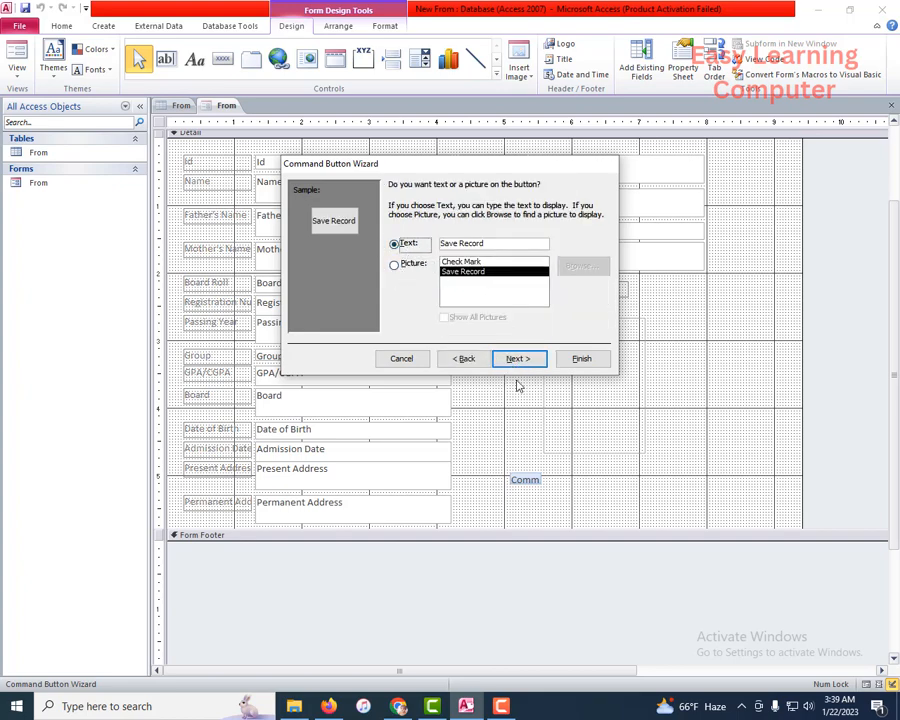
click(578, 358)
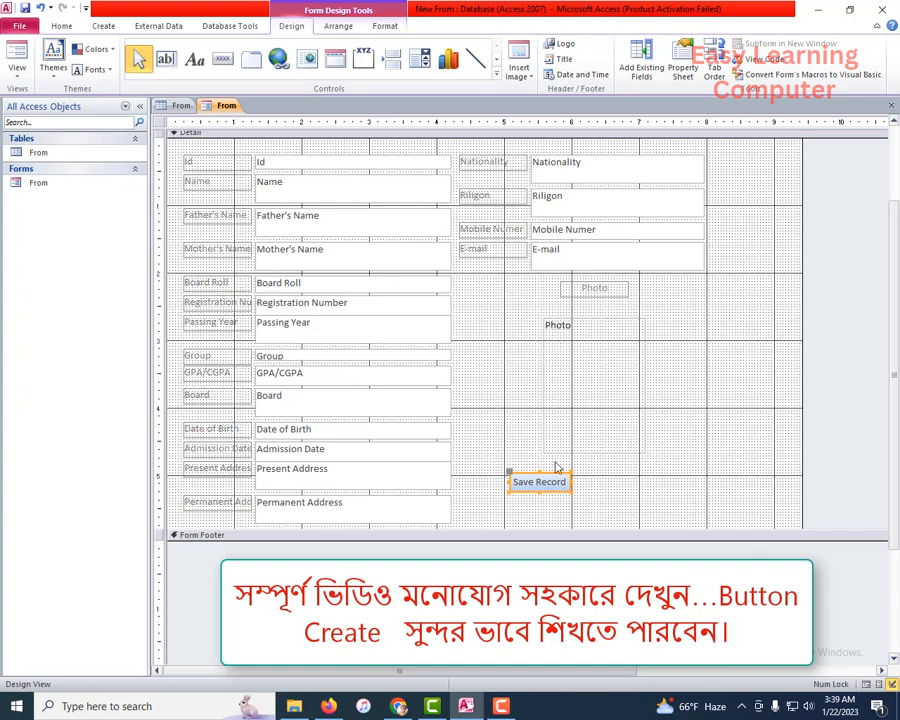
Add a command button beside Save Record with the Add New Record operation, showing the text "Add Record".
click(222, 58)
drag(580, 477, 613, 489)
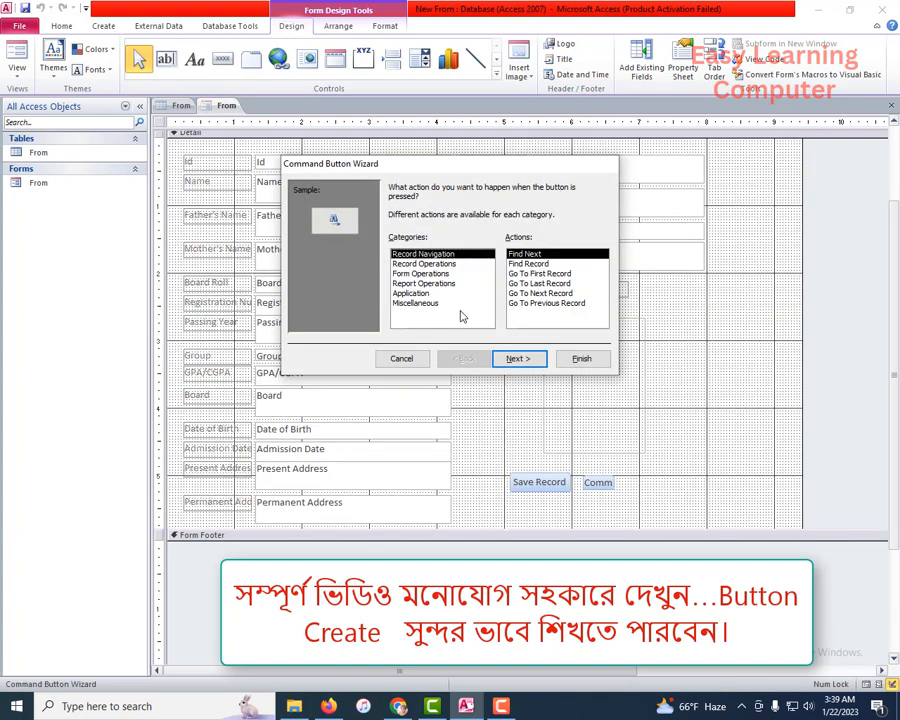
click(430, 264)
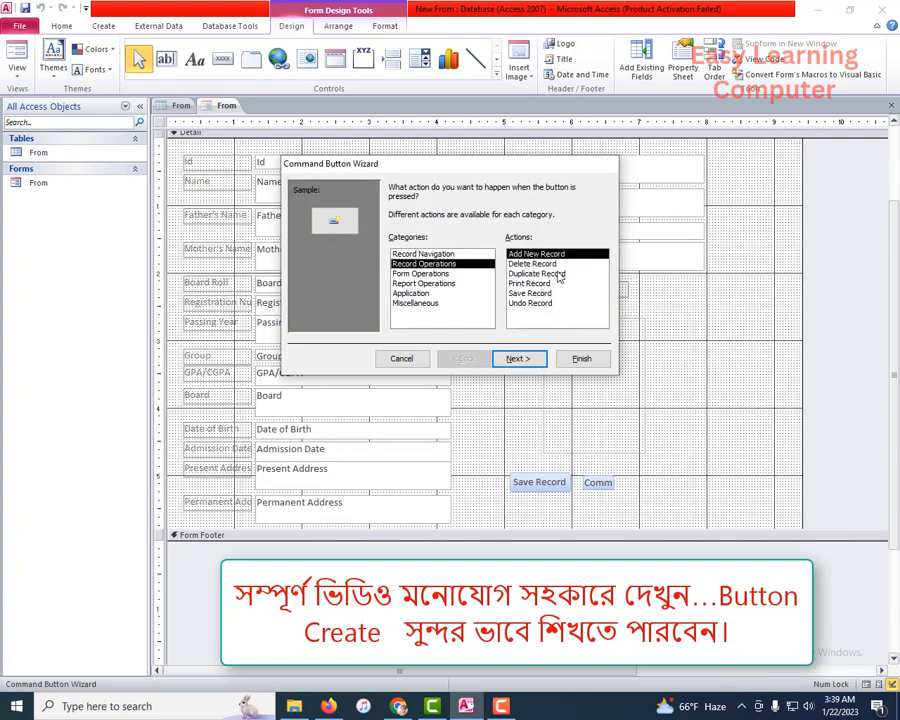
click(518, 358)
click(395, 245)
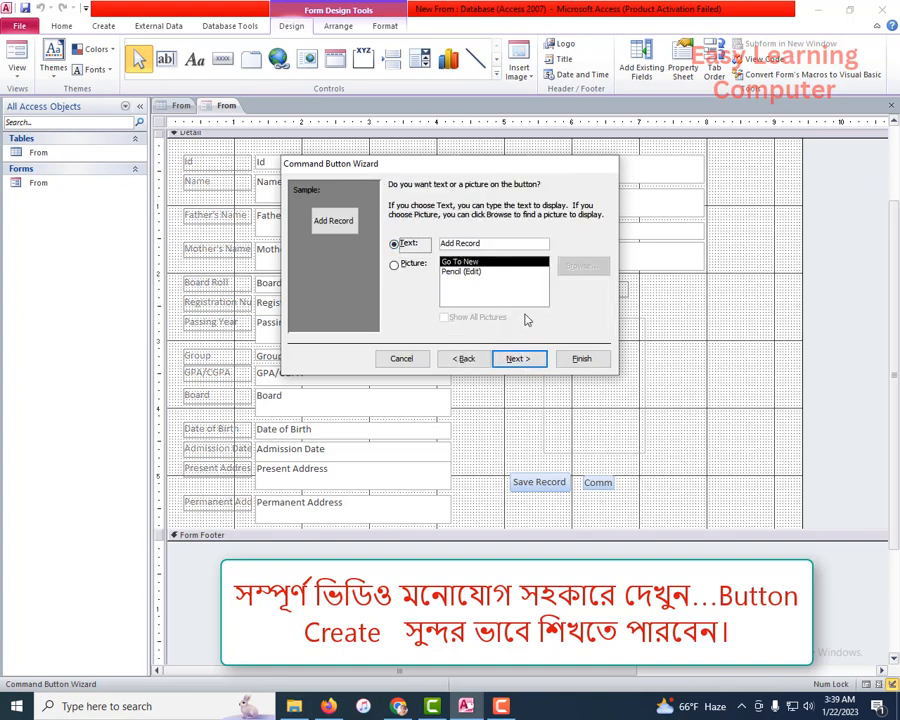
click(580, 358)
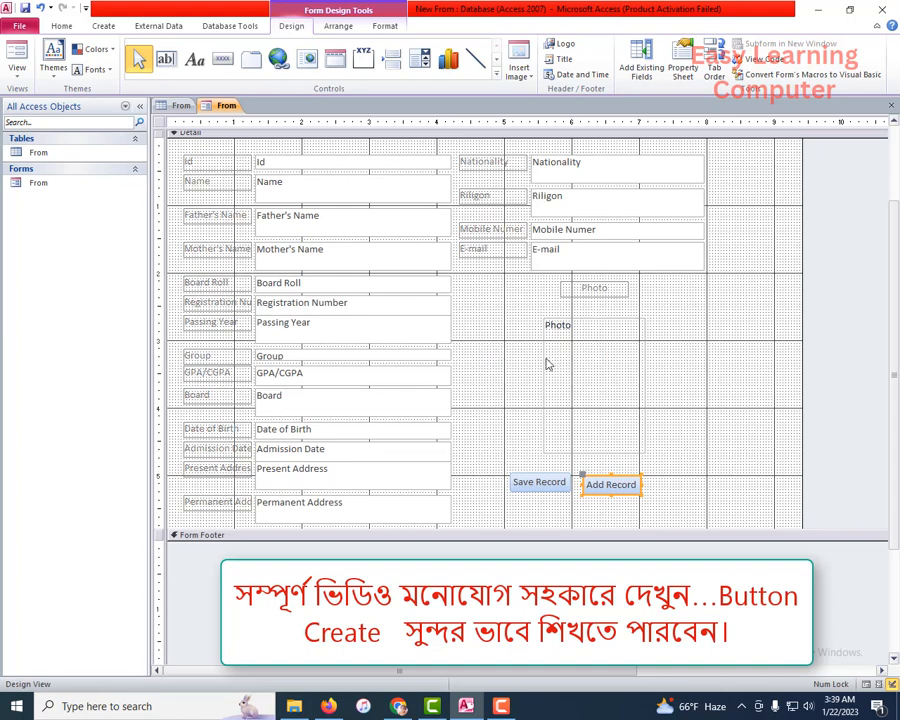
Add a command button beside Add Record with the Print Record operation, showing the text "Print Record".
click(222, 58)
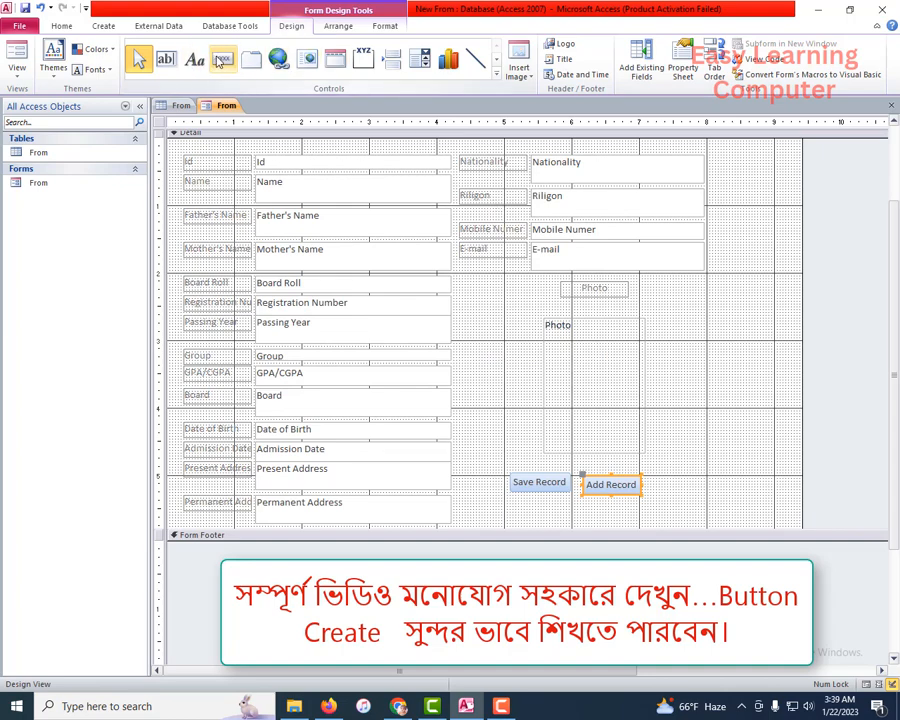
click(664, 482)
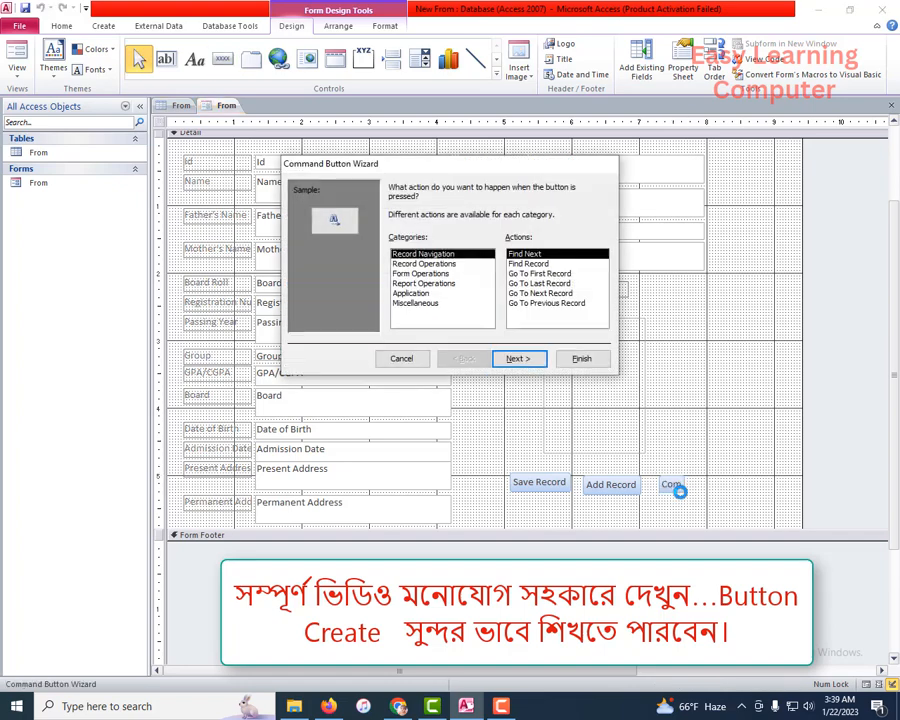
click(466, 264)
click(529, 283)
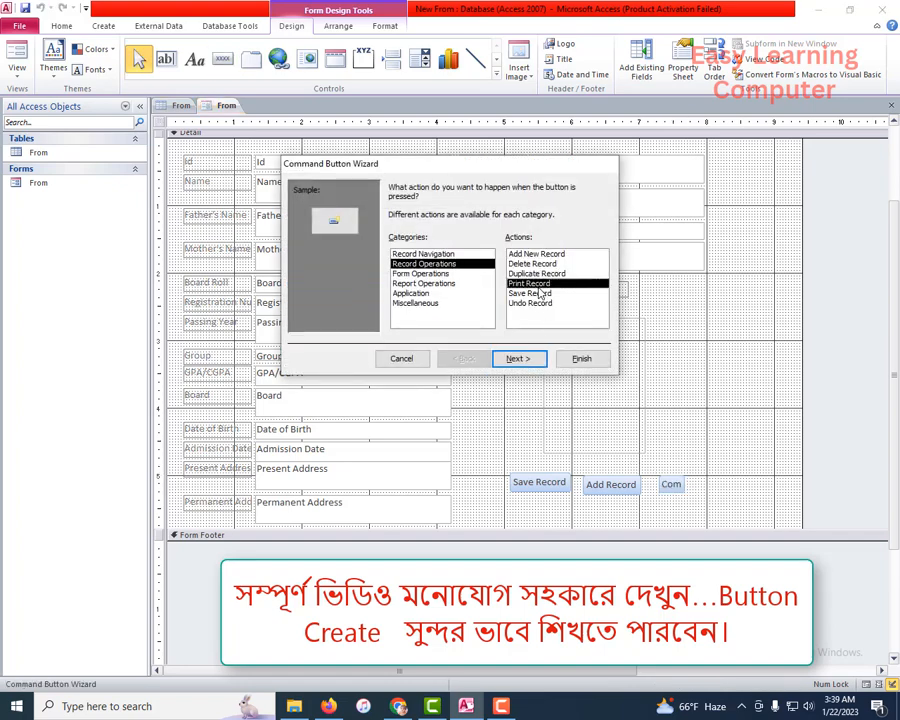
click(516, 358)
click(407, 244)
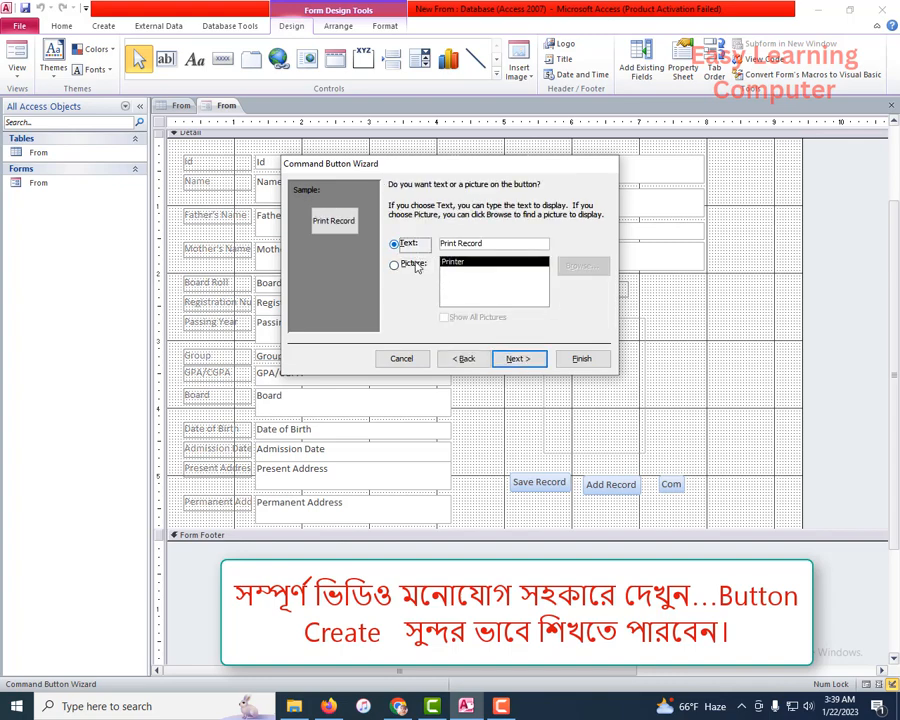
click(606, 361)
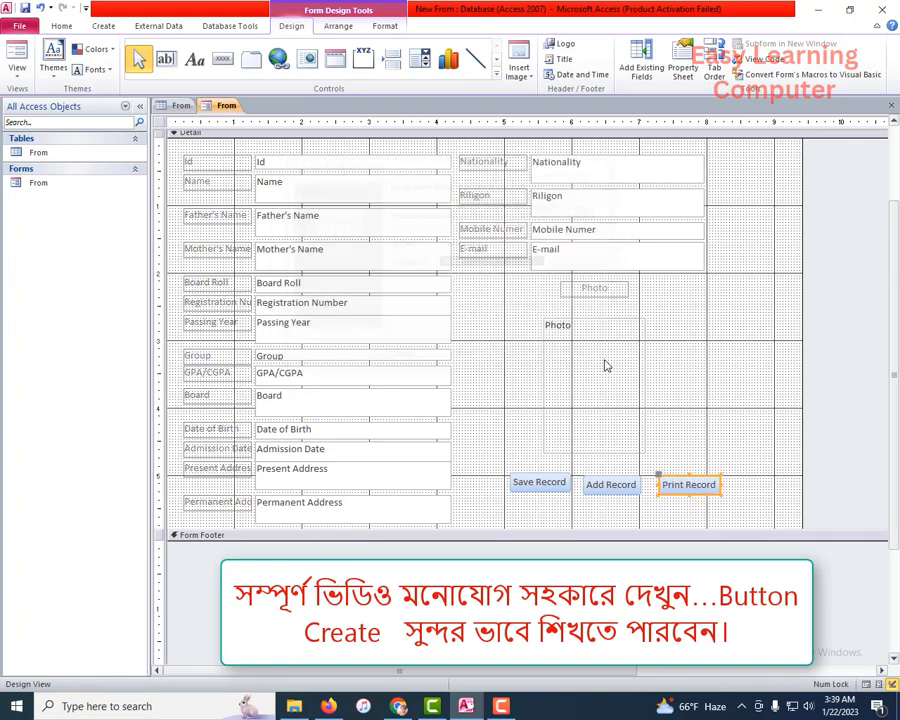
Add a command button below Save Record with the Find Record navigation action, showing the text "Find Record".
click(223, 60)
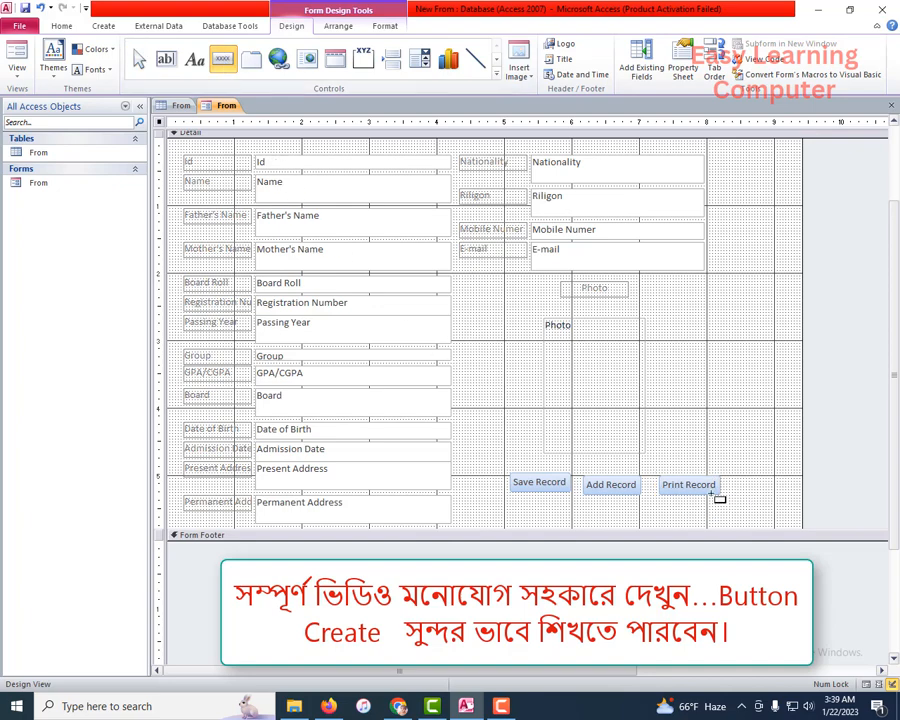
drag(514, 505, 546, 517)
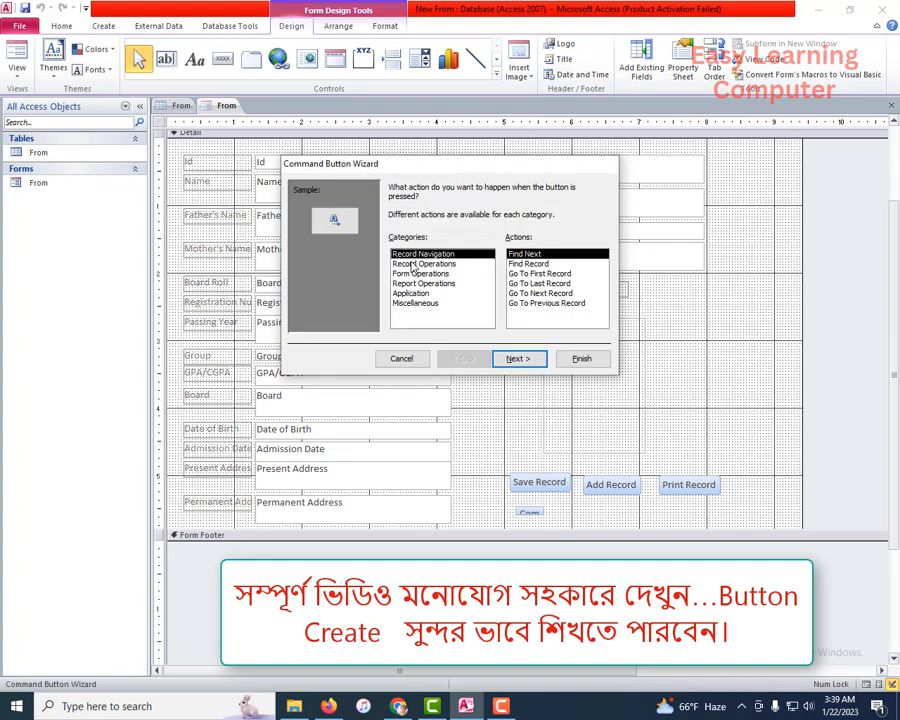
click(514, 264)
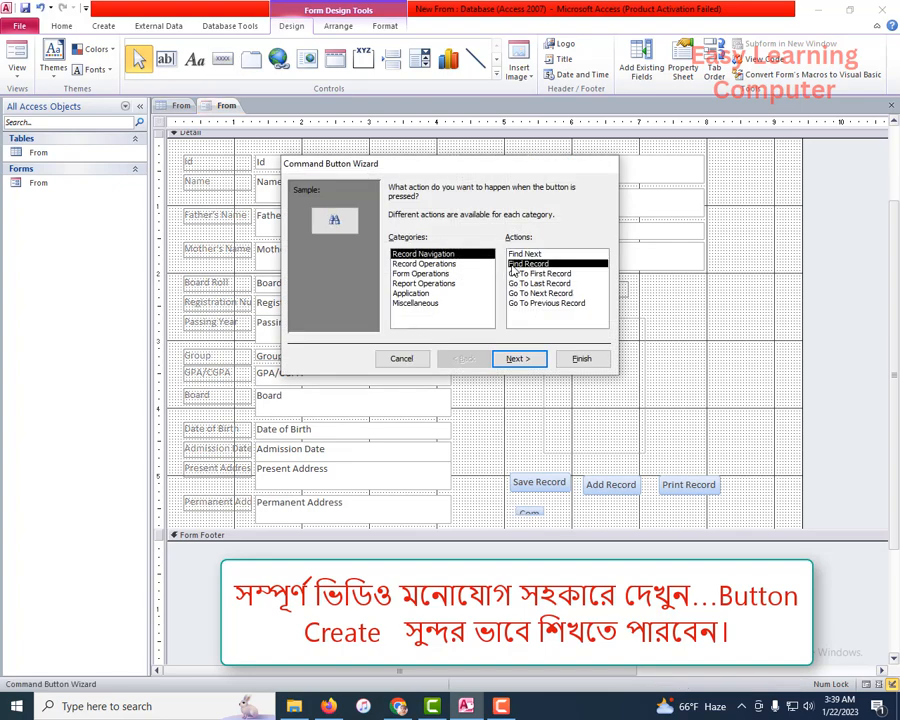
click(516, 359)
click(395, 243)
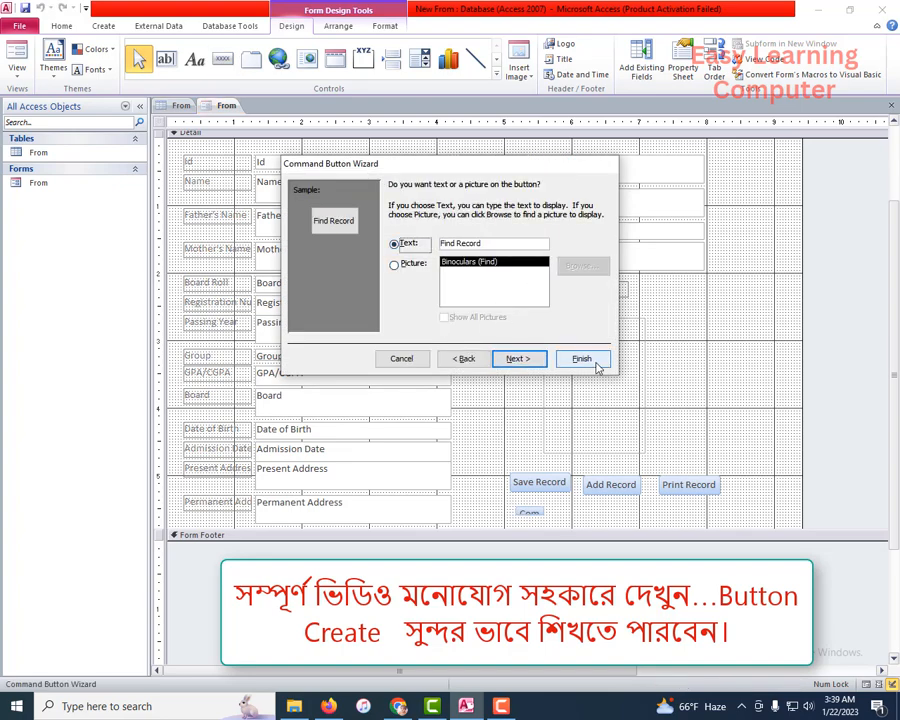
click(581, 359)
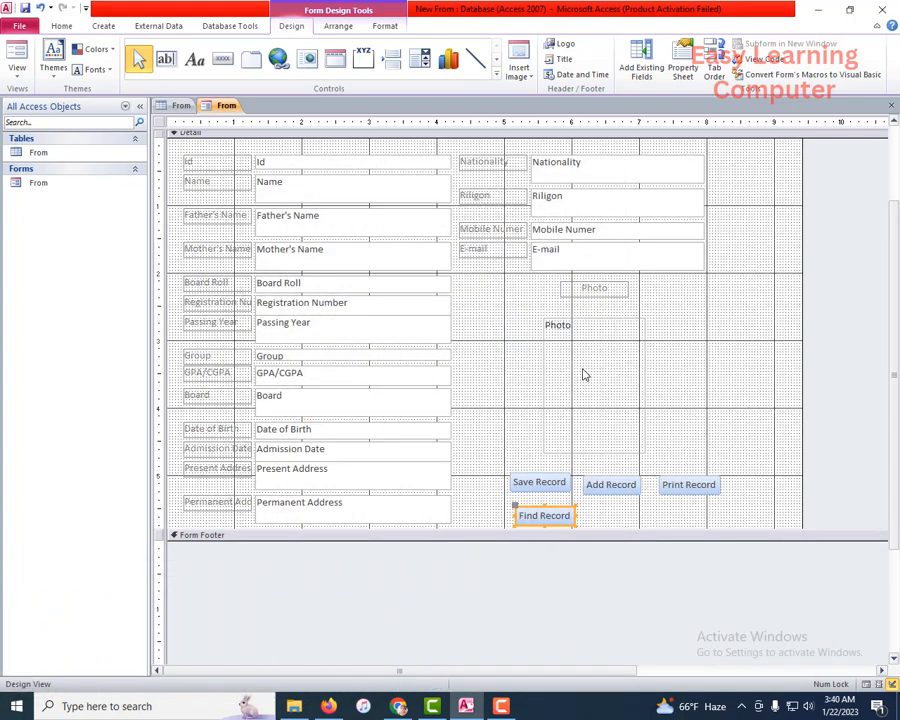
Add a command button beside Find Record with the Delete Record operation, showing the text "Delete Record".
click(222, 58)
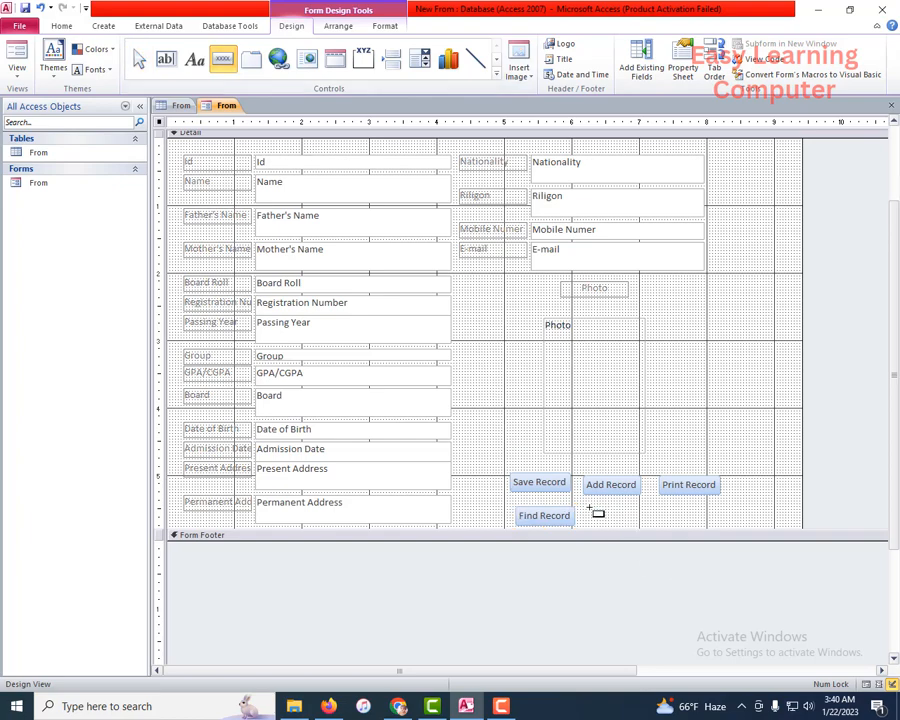
drag(590, 507, 630, 522)
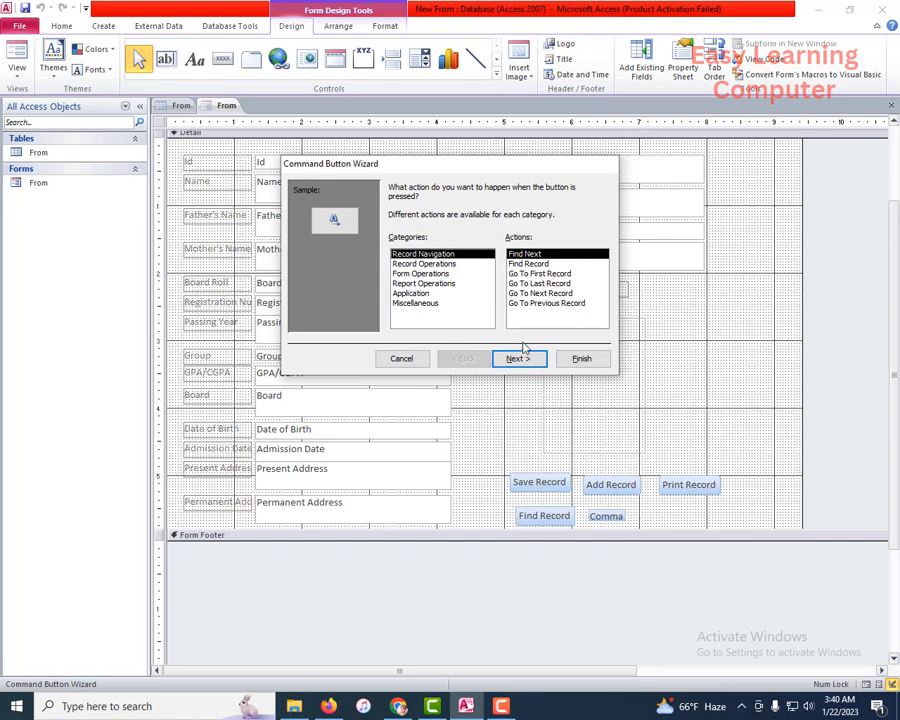
click(398, 264)
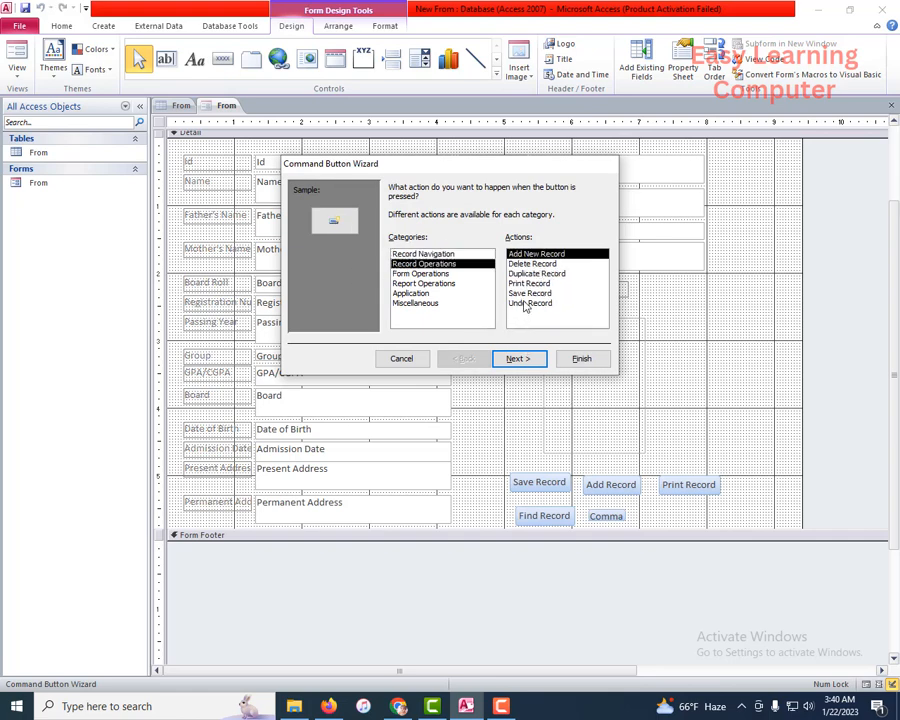
click(534, 264)
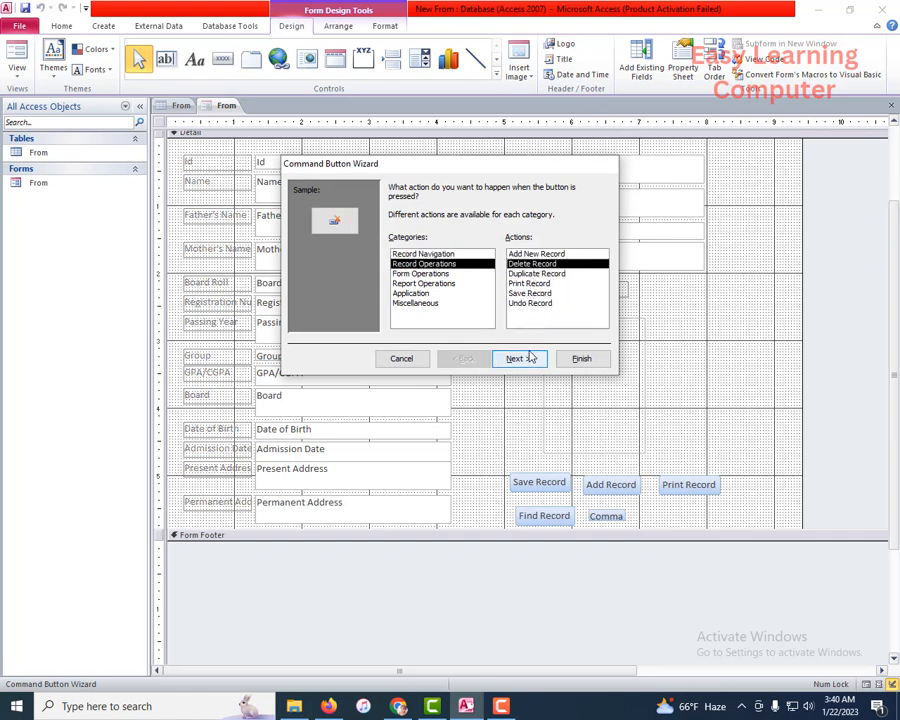
click(528, 358)
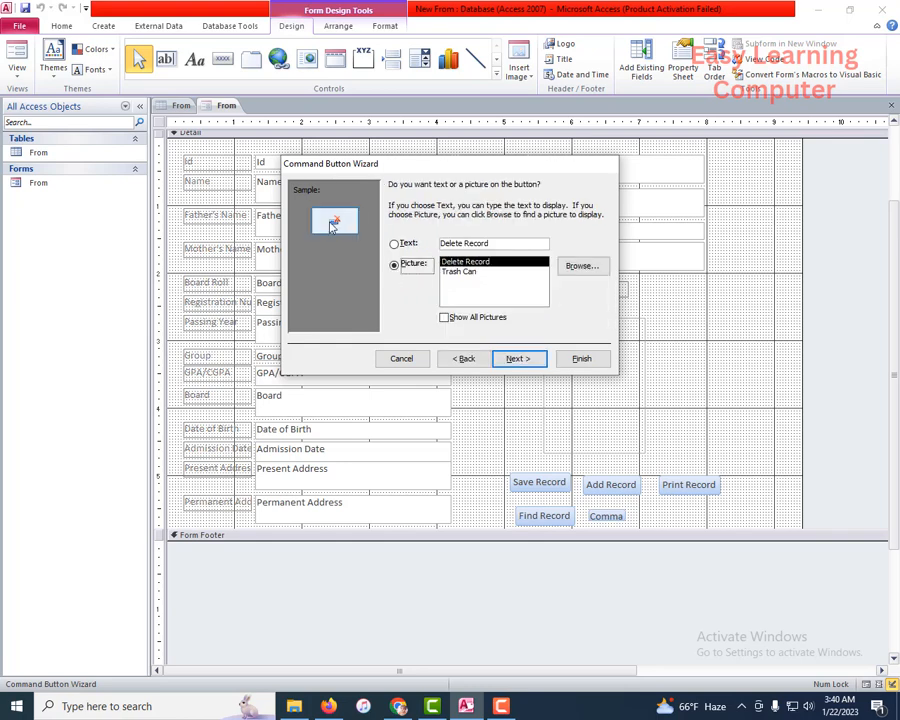
click(395, 243)
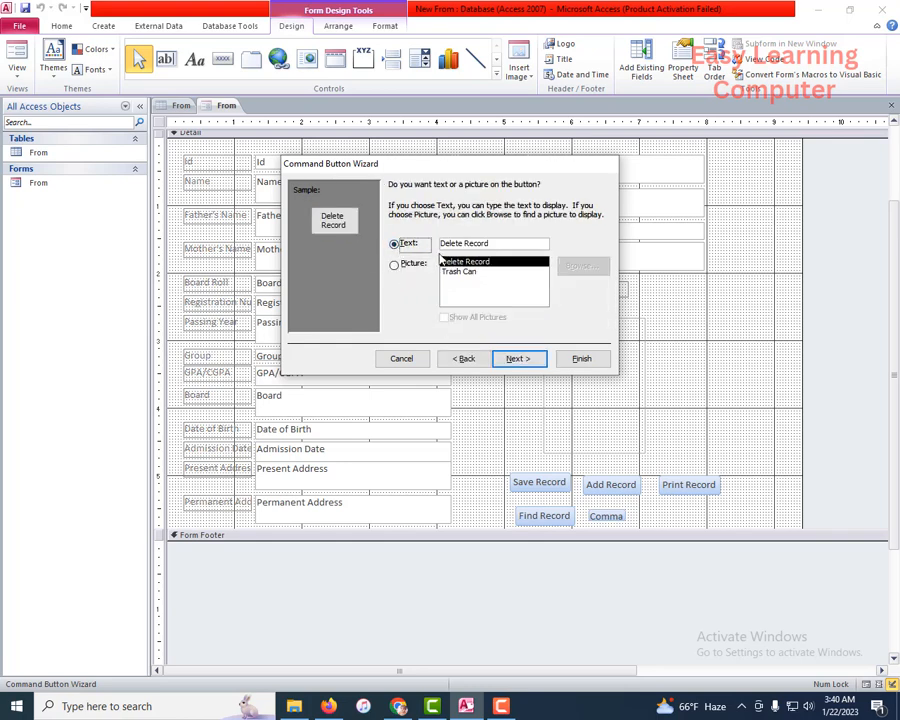
click(580, 360)
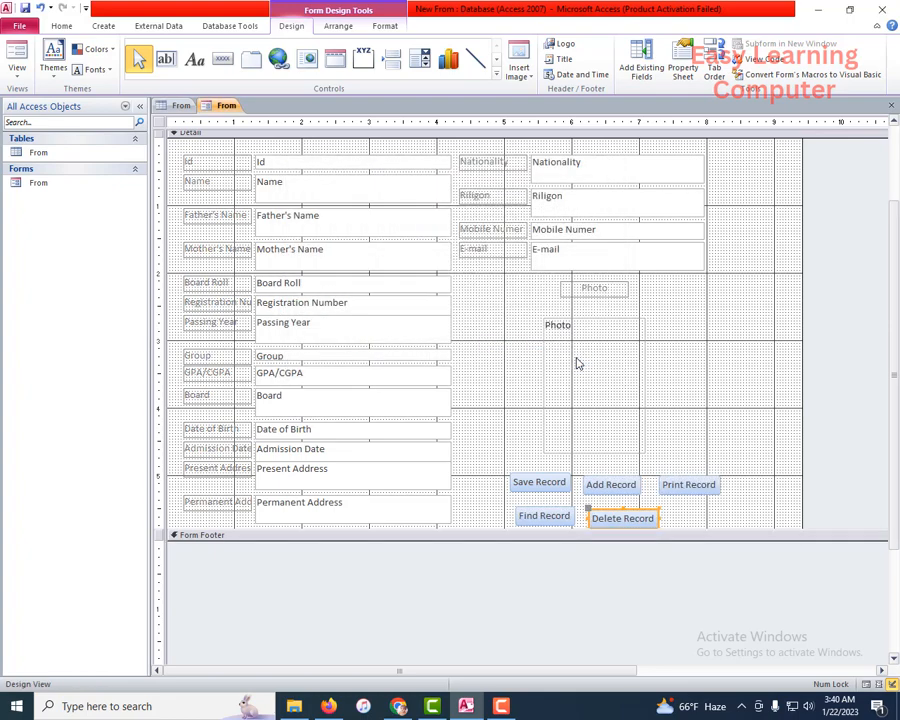
Add a command button beside Delete Record with the Refresh Form Data form operation, showing the text "Refresh".
click(222, 58)
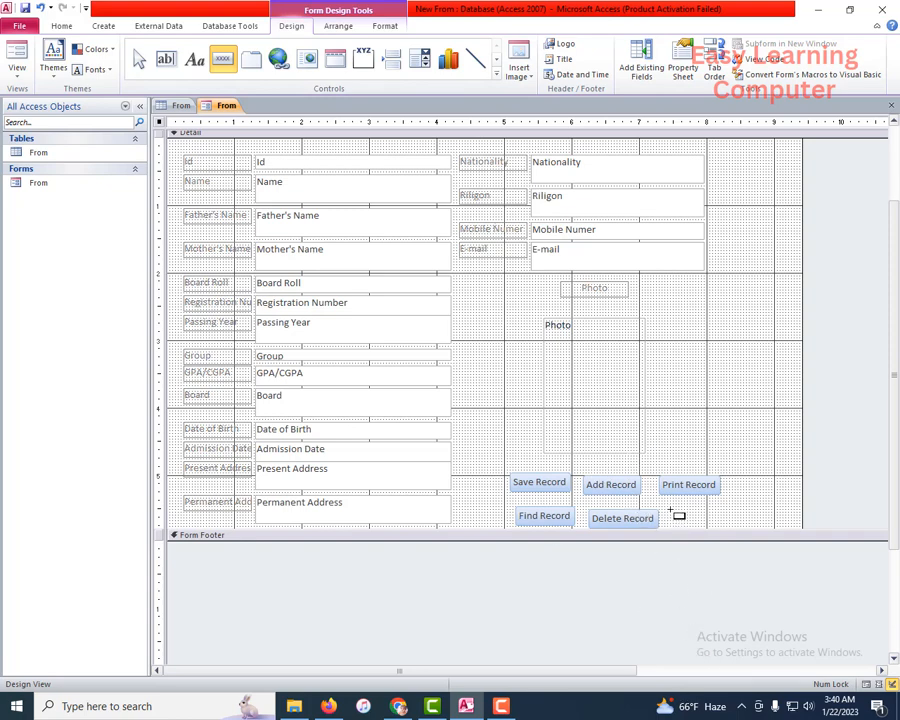
drag(670, 511, 706, 524)
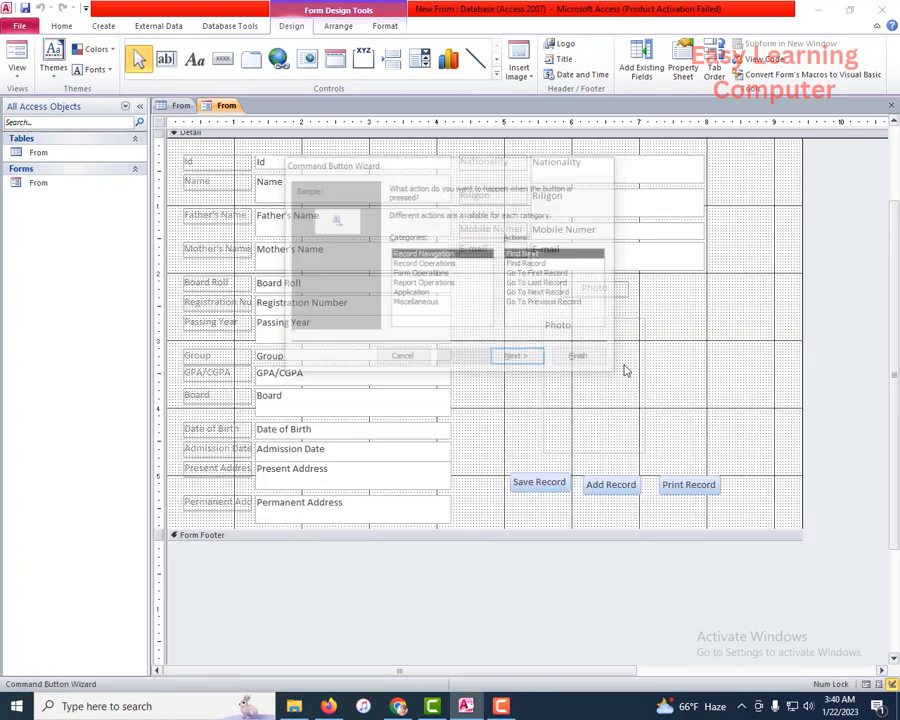
click(431, 264)
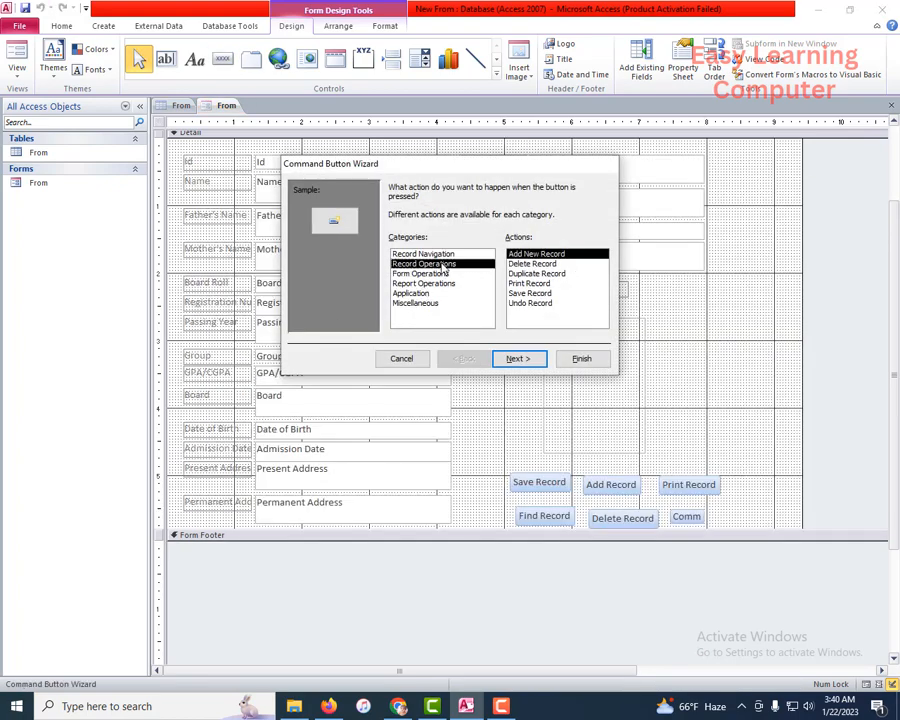
click(425, 274)
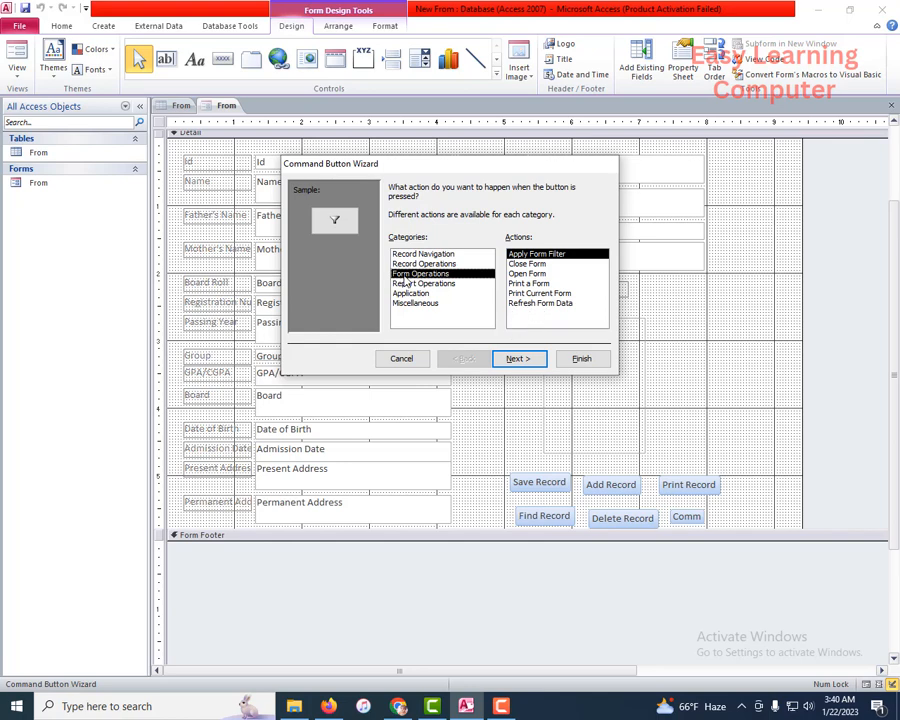
click(535, 303)
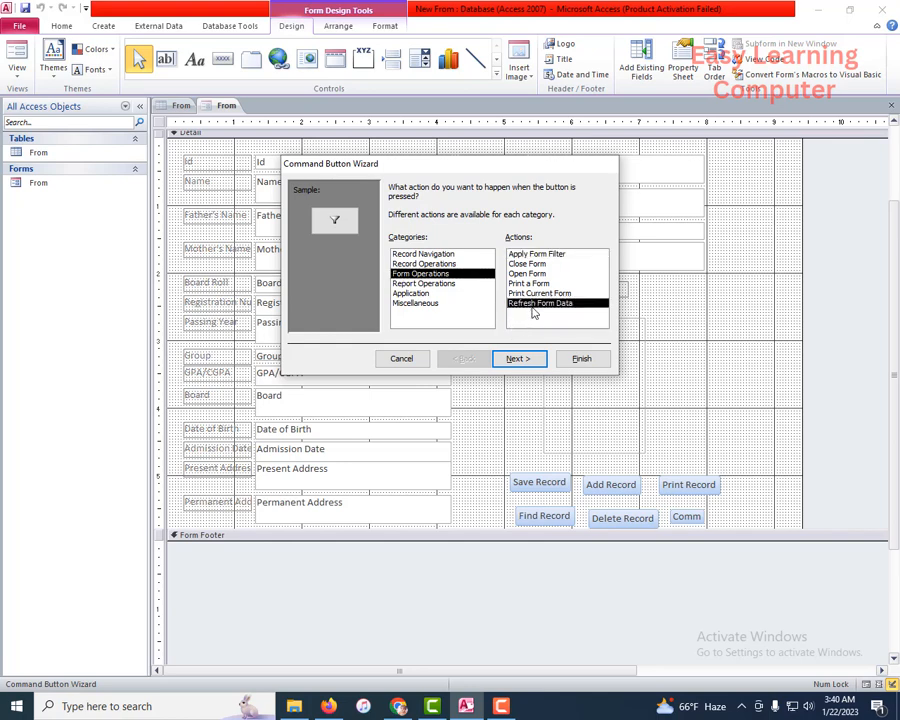
click(518, 362)
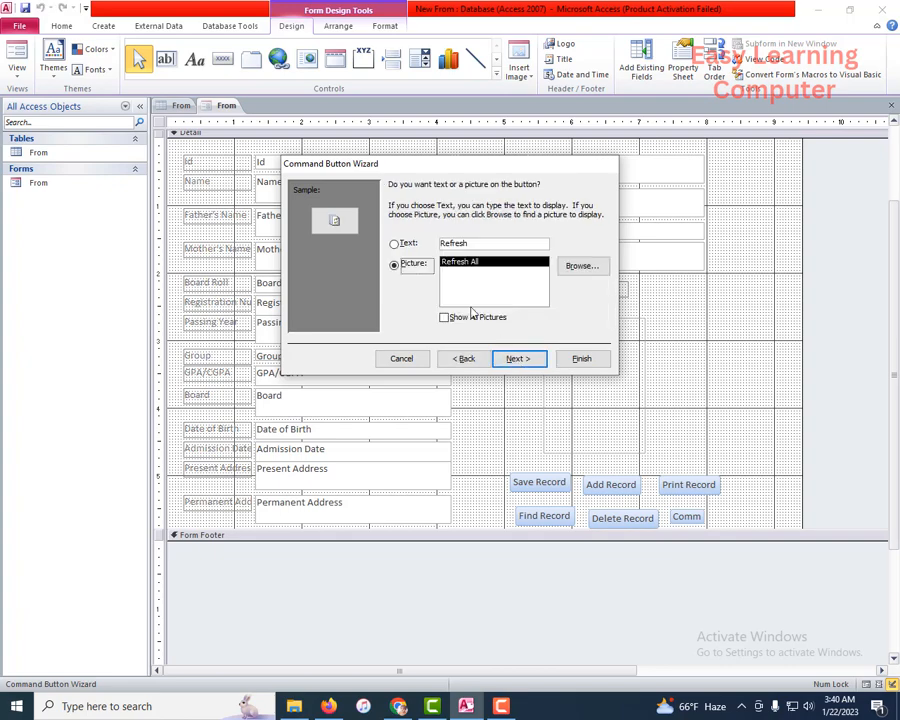
click(400, 245)
click(581, 358)
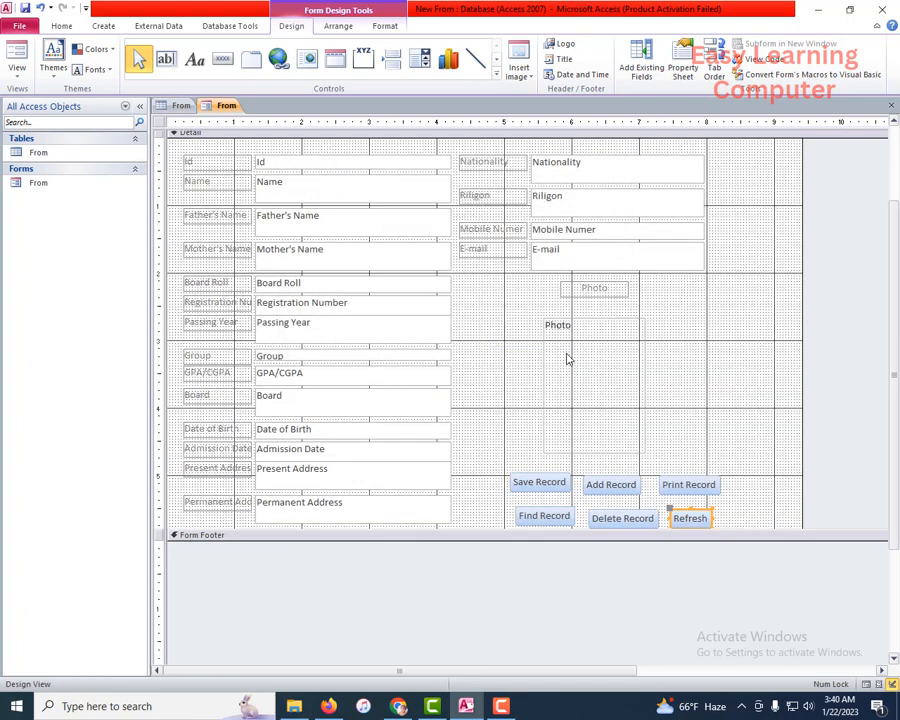
Preview the form with its command buttons in Form View and check the From table's datasheet.
scroll(636, 425, down, 2)
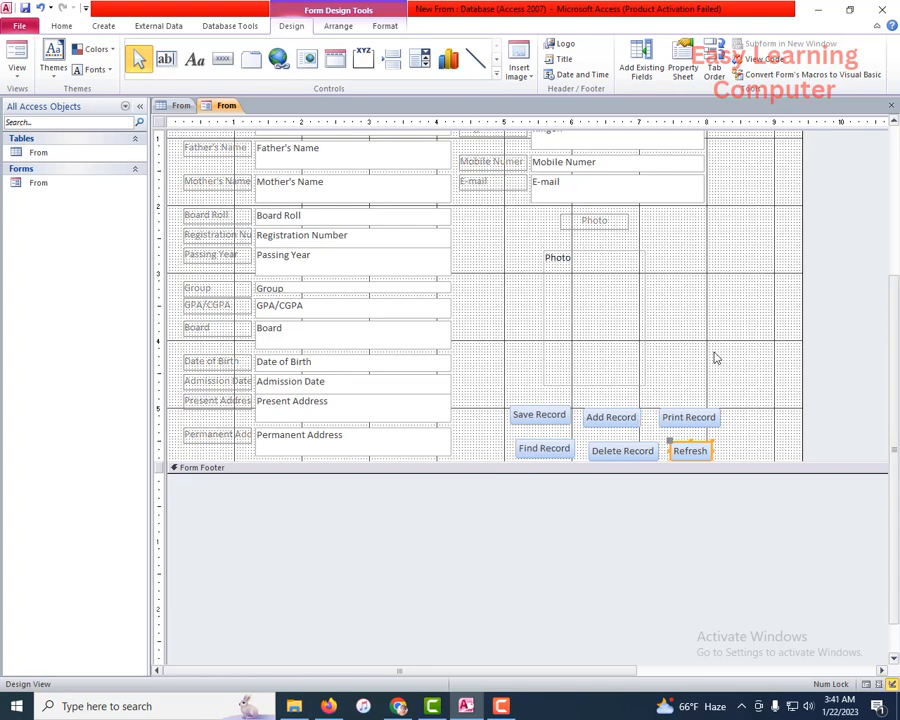
click(17, 70)
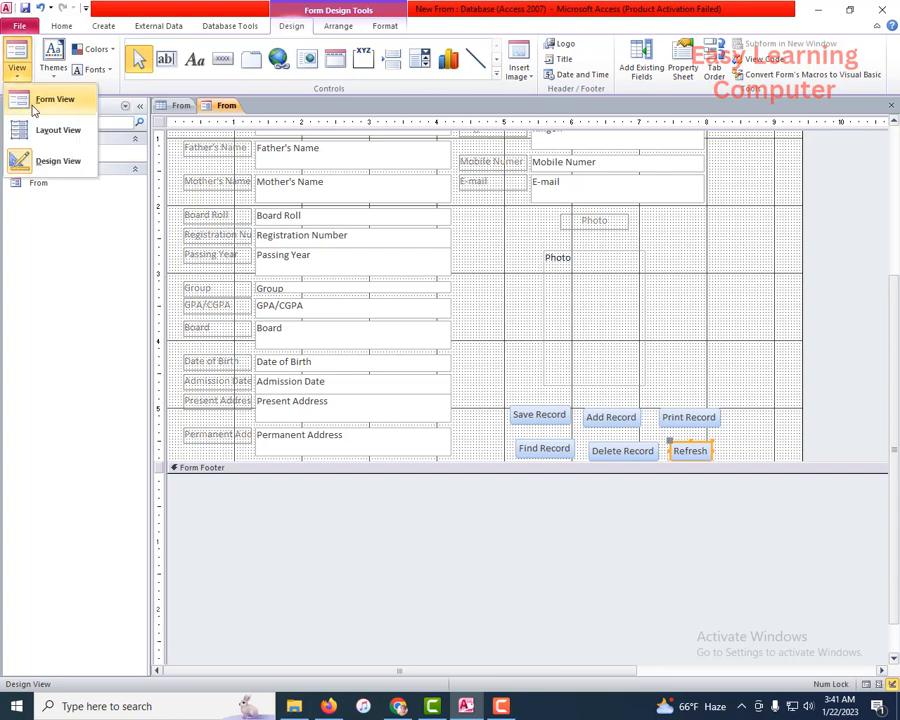
click(35, 106)
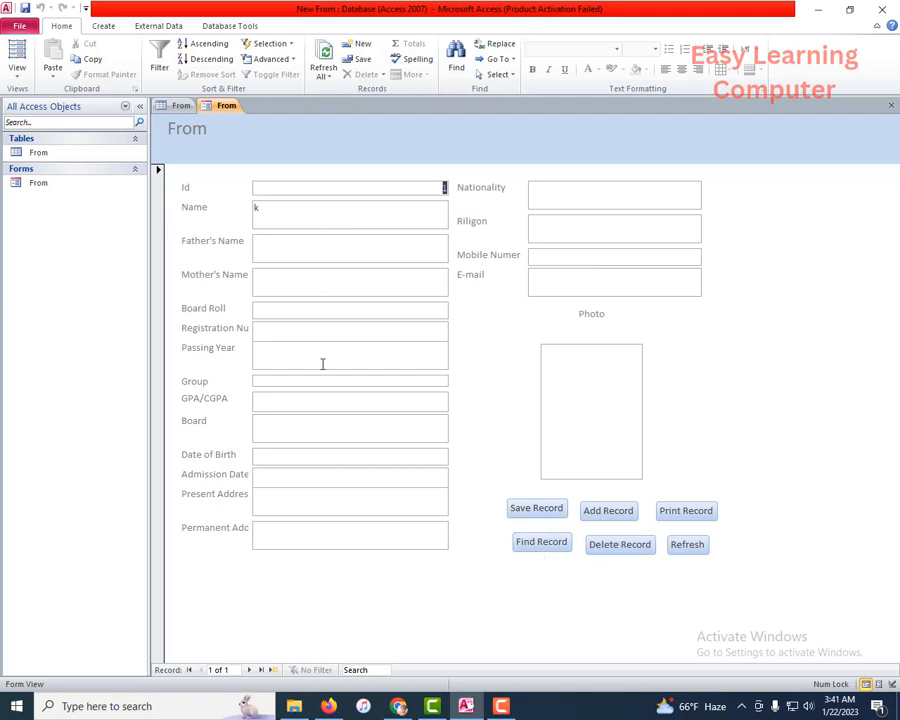
click(180, 105)
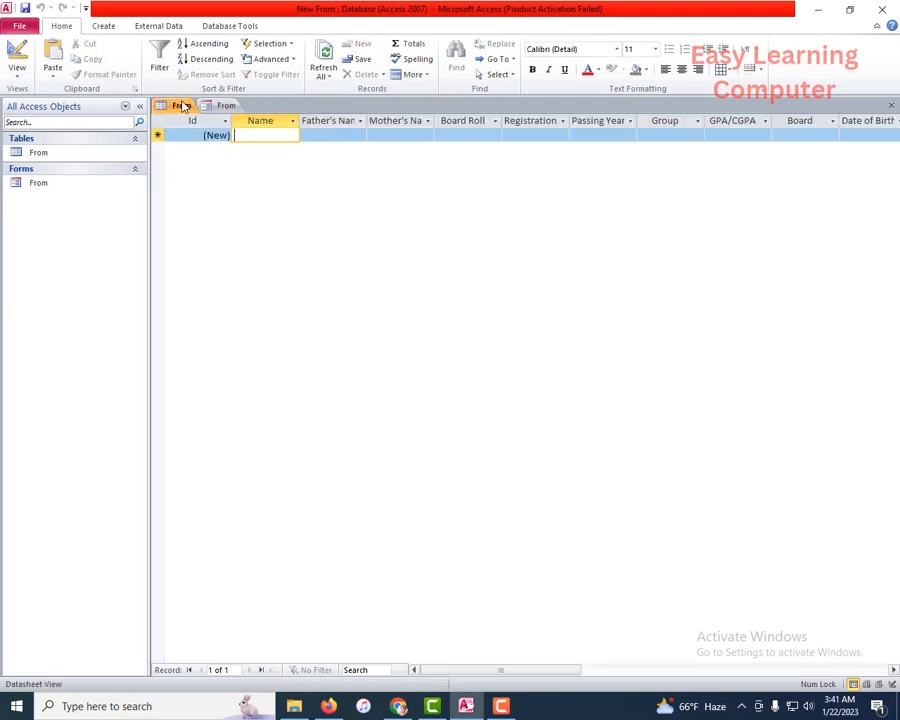
click(321, 131)
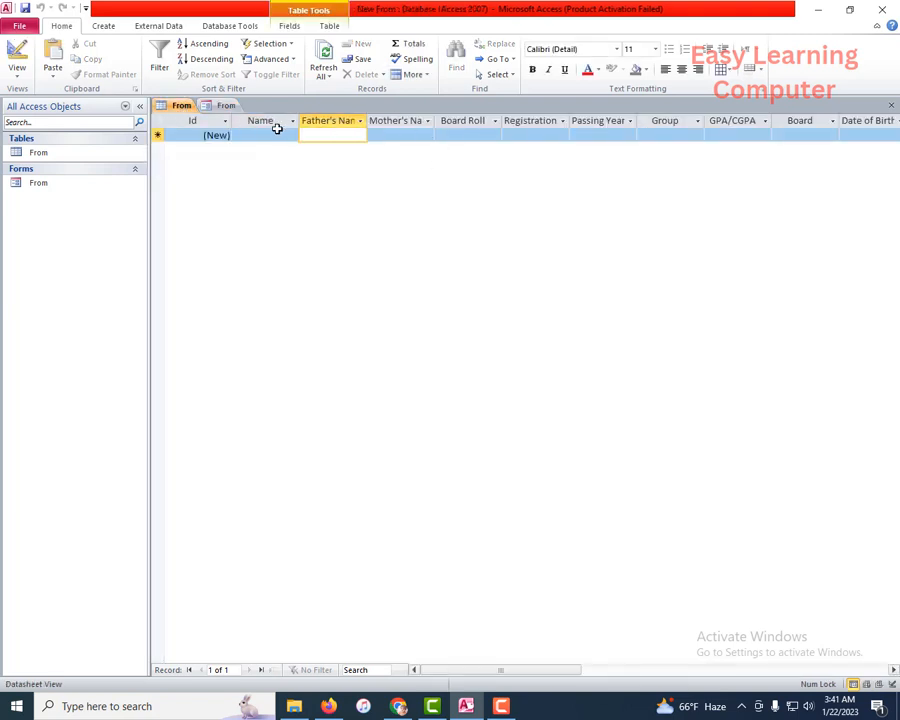
click(223, 106)
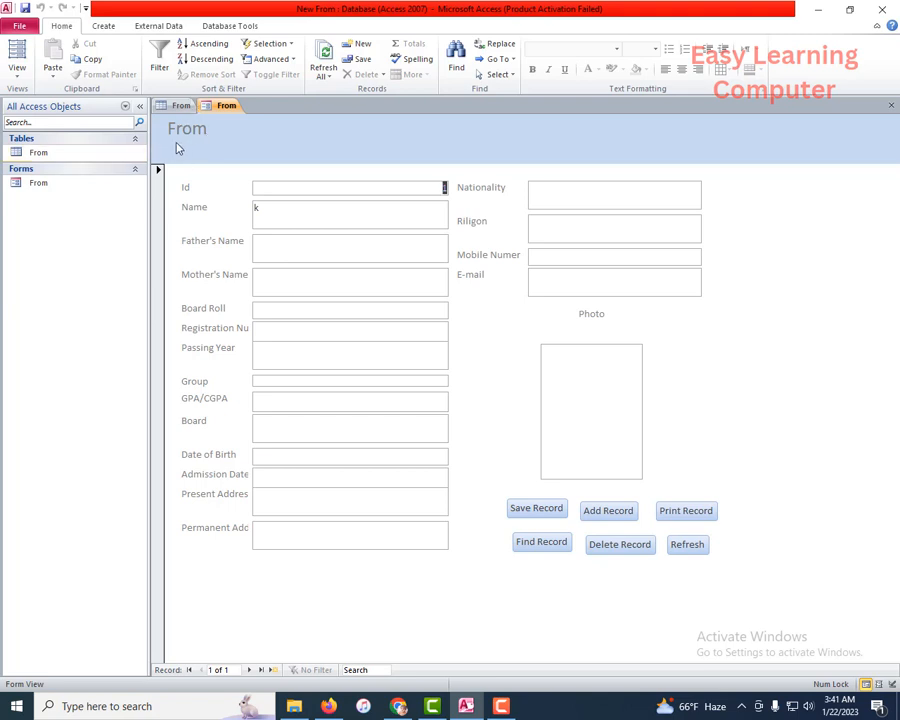
In Design View, widen the header title label across the form's full width and change its text to "Agmc Computer".
click(19, 78)
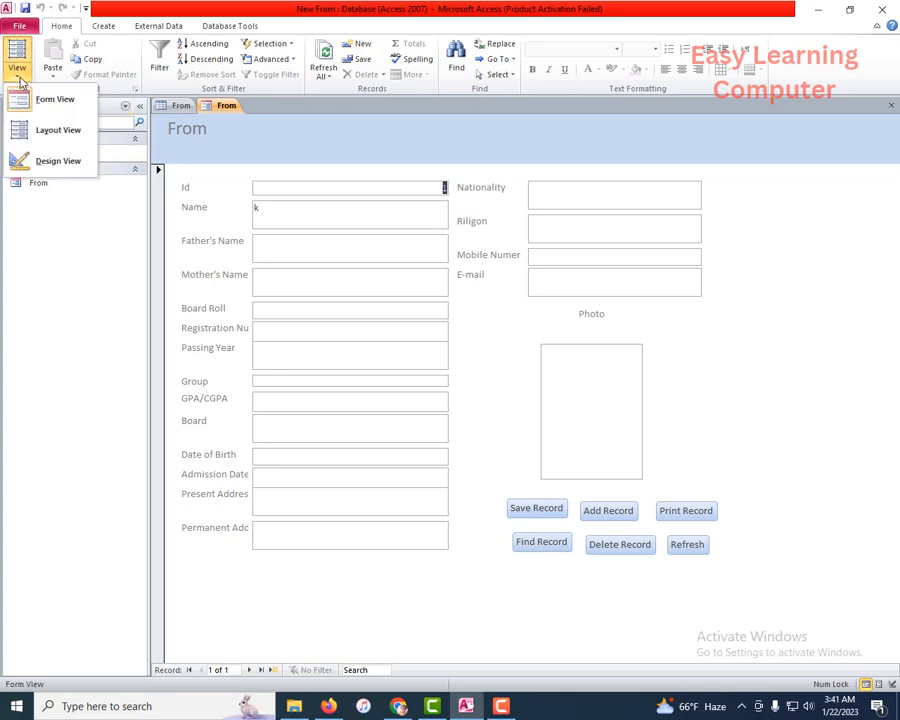
click(44, 164)
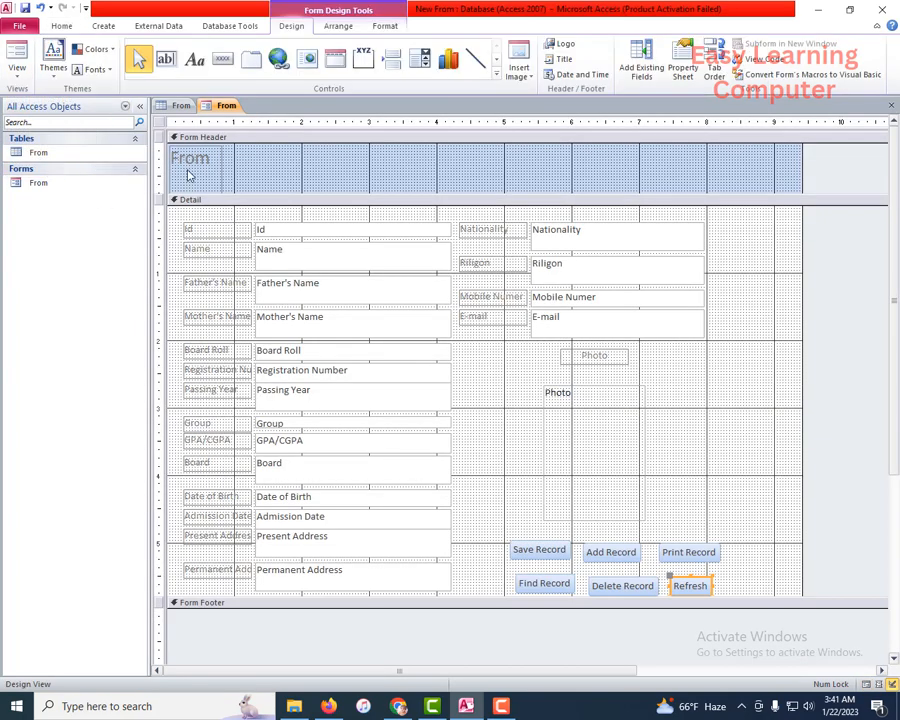
click(220, 168)
drag(222, 168, 799, 221)
click(270, 157)
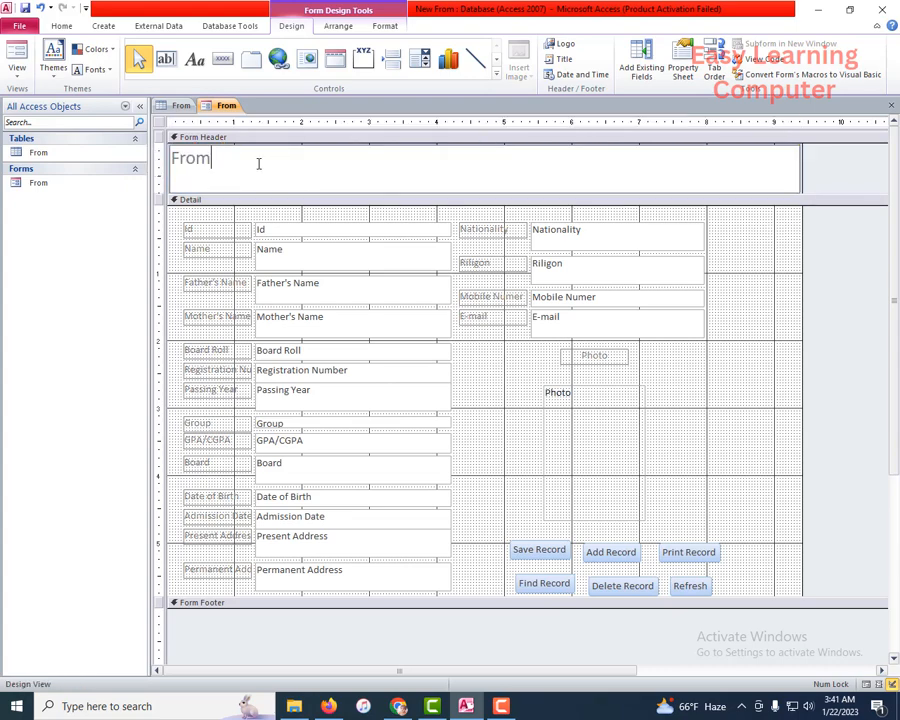
key(BackSpace)
key(BackSpace)
key(BackSpace)
key(BackSpace)
text(Agmc Comp)
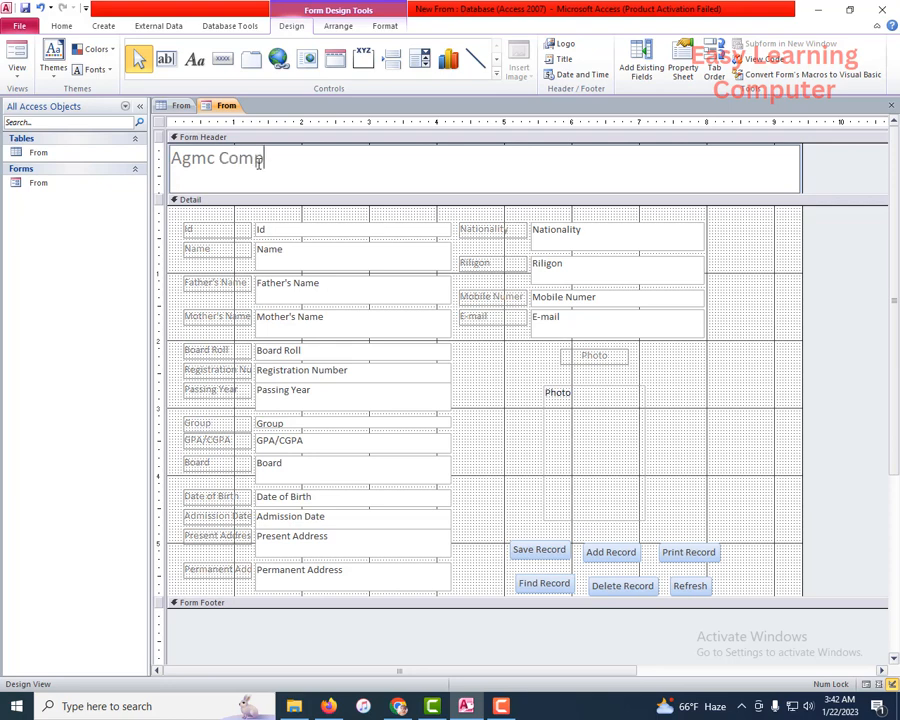
text(uter)
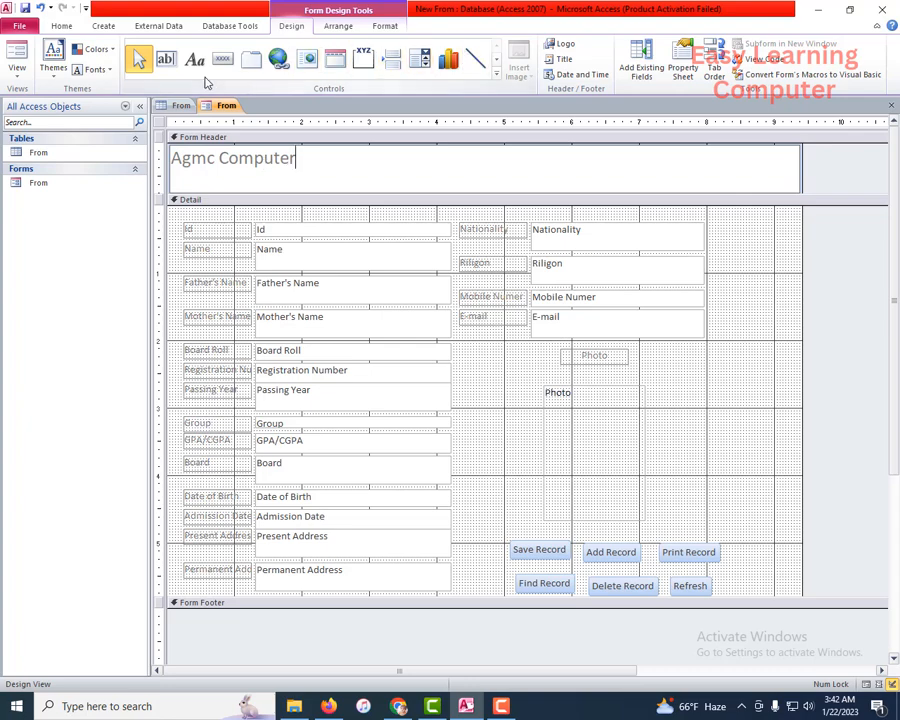
Centre the header title text and give its label a light tan background colour.
click(384, 26)
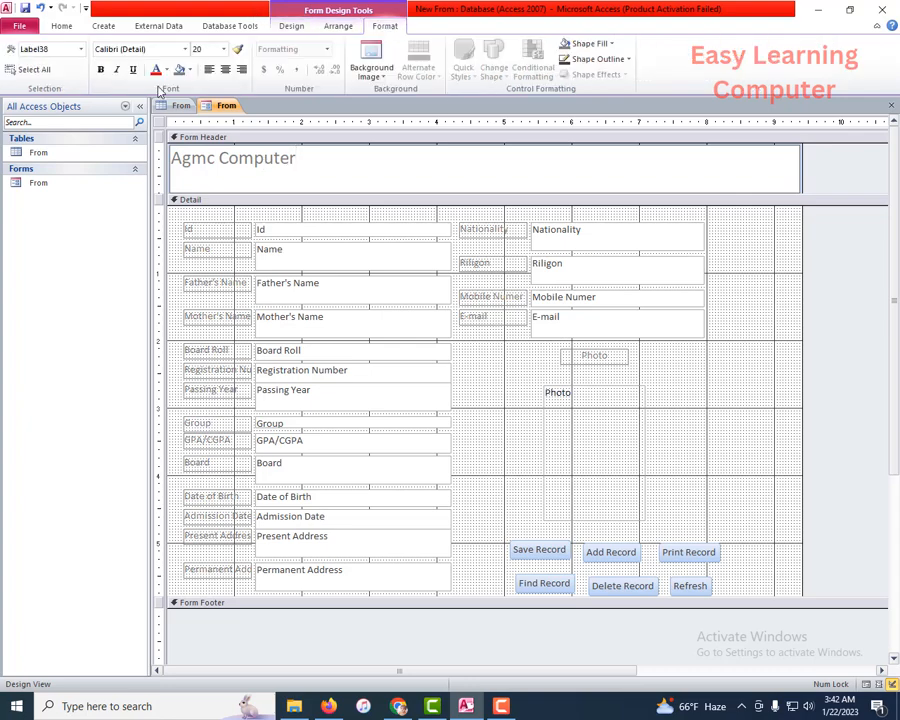
click(225, 69)
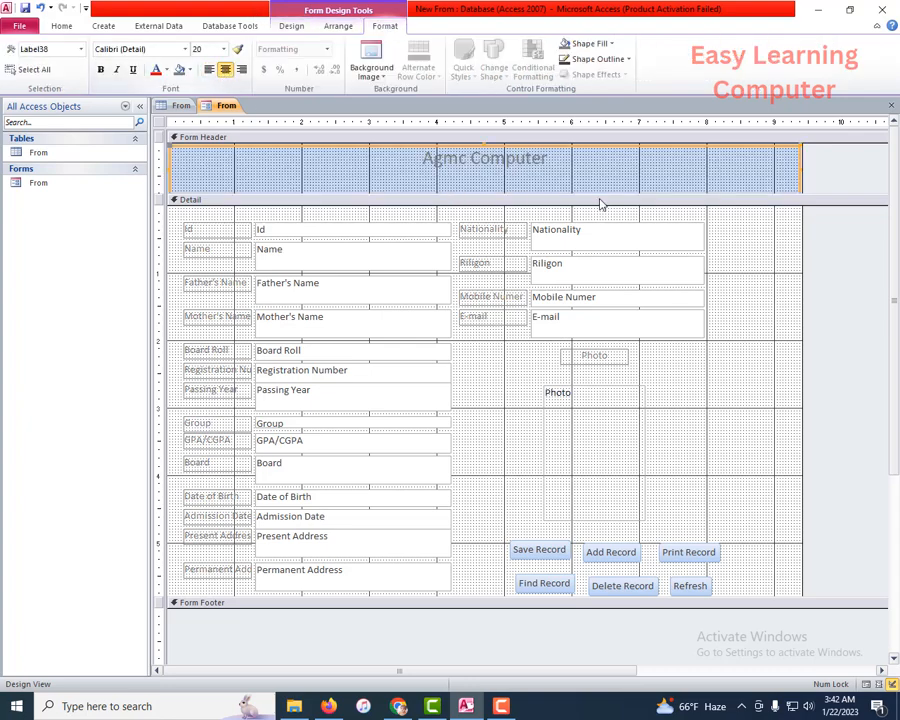
click(189, 70)
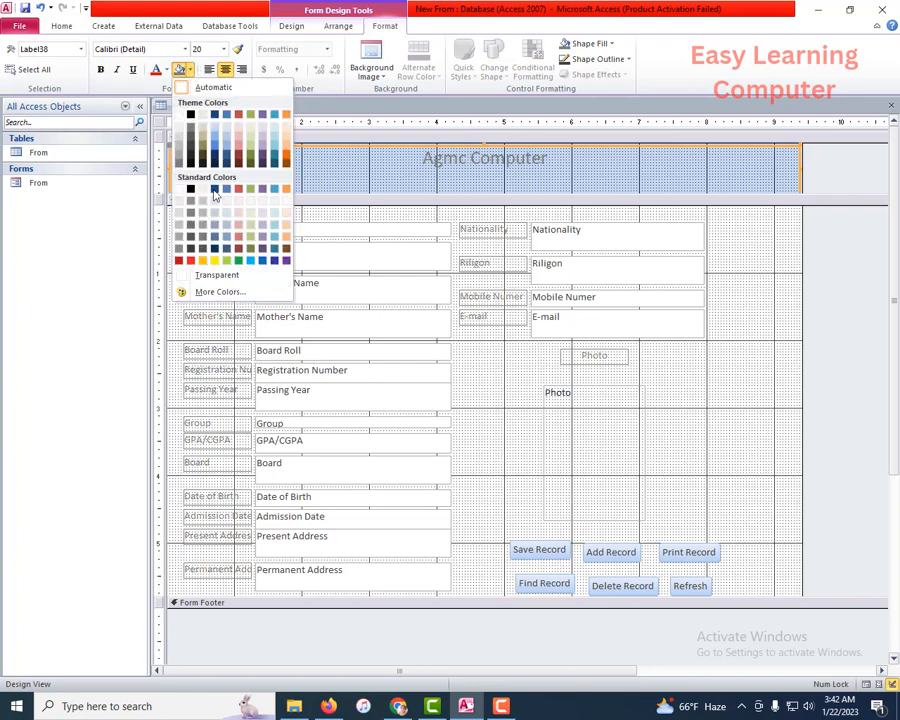
click(202, 128)
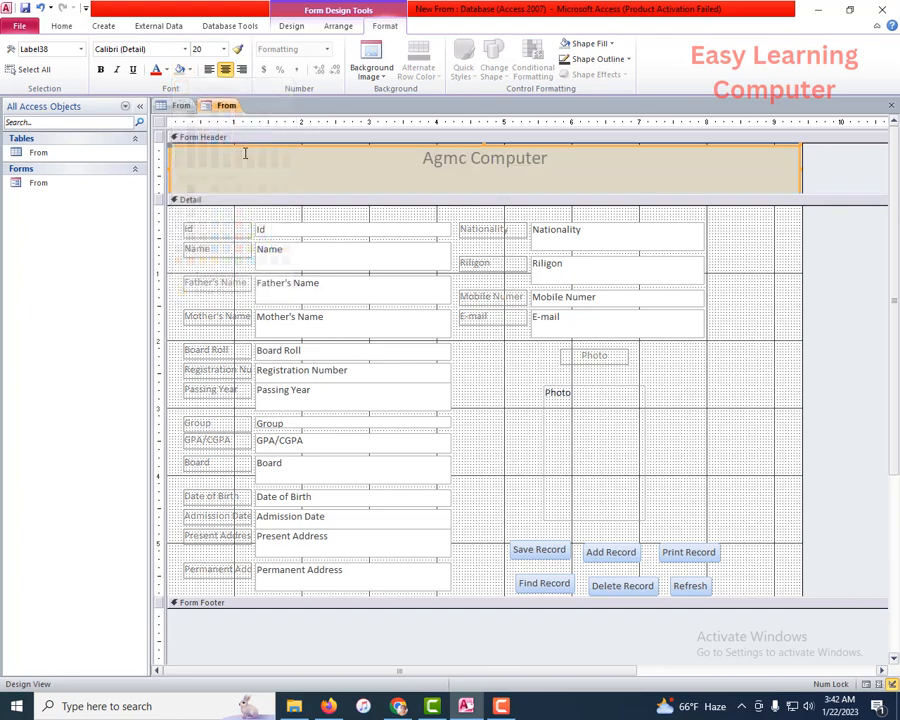
Set the font colour of the first column's field labels, Id through Permanent Address, to red.
click(177, 222)
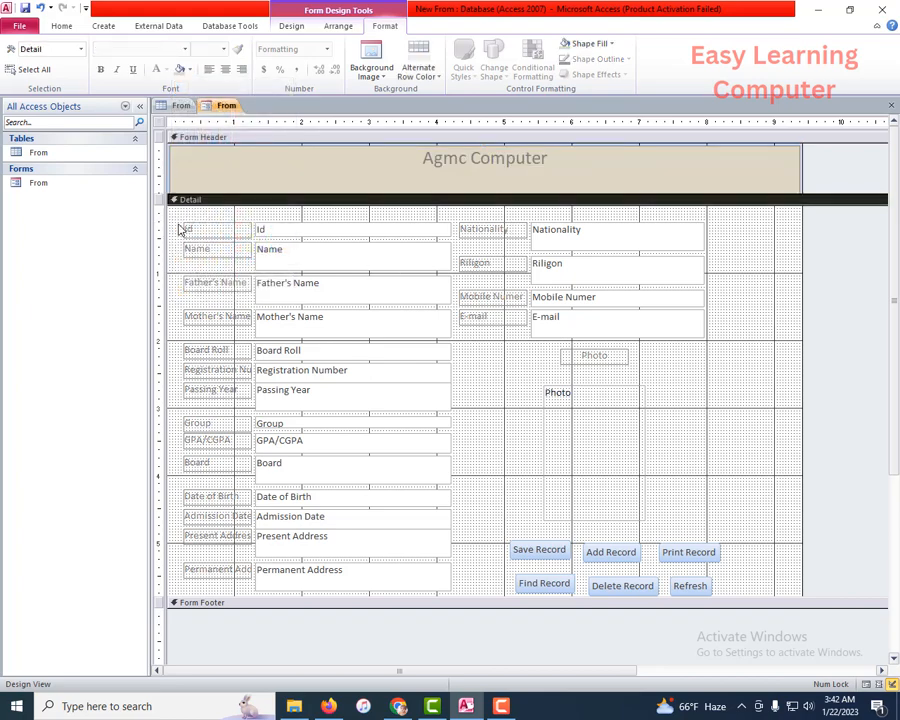
drag(178, 221, 226, 578)
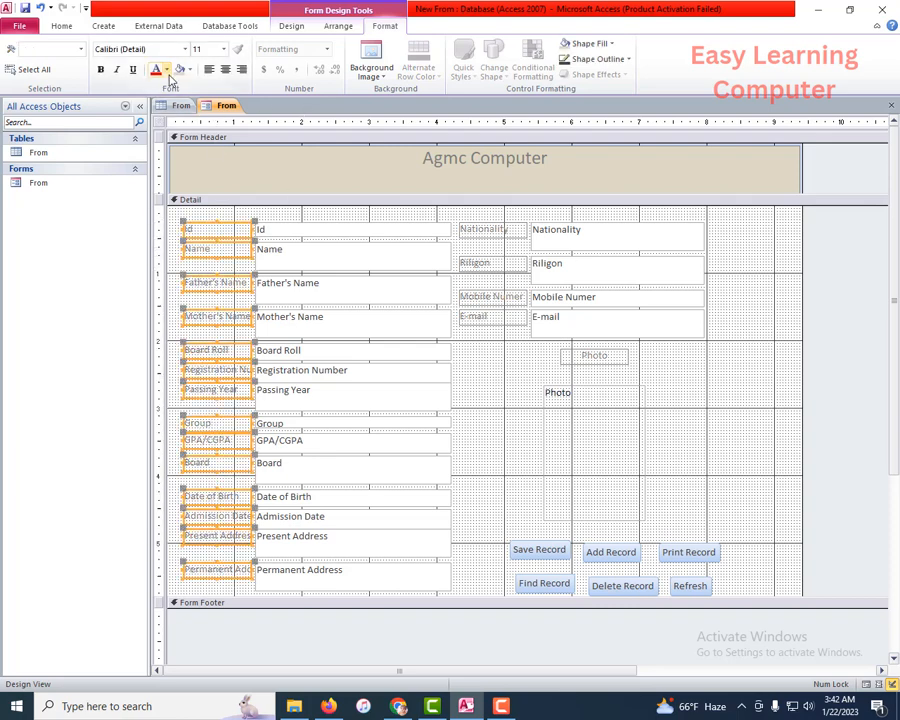
click(156, 69)
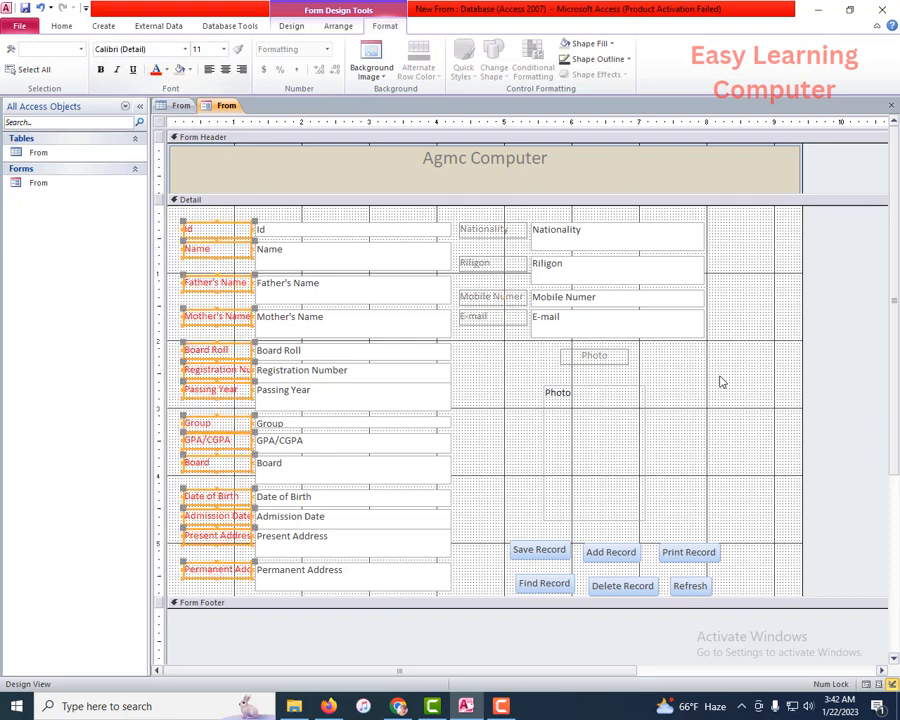
Set the font colour of the Nationality, Riligon, Mobile Numer, E-mail and Photo labels to red.
click(458, 216)
double_click(458, 213)
drag(464, 217, 487, 325)
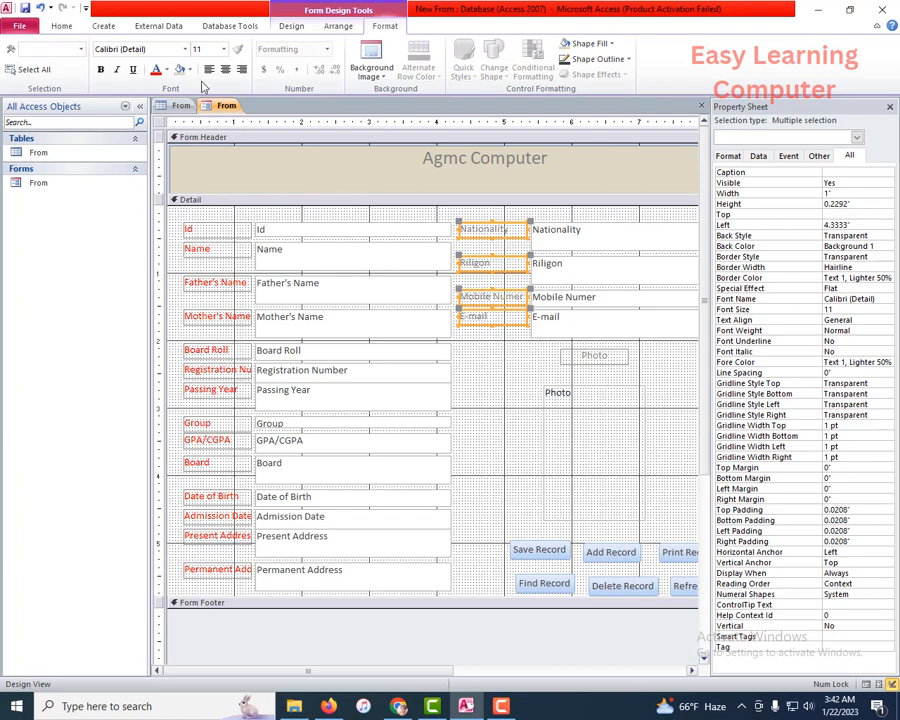
click(156, 70)
click(601, 356)
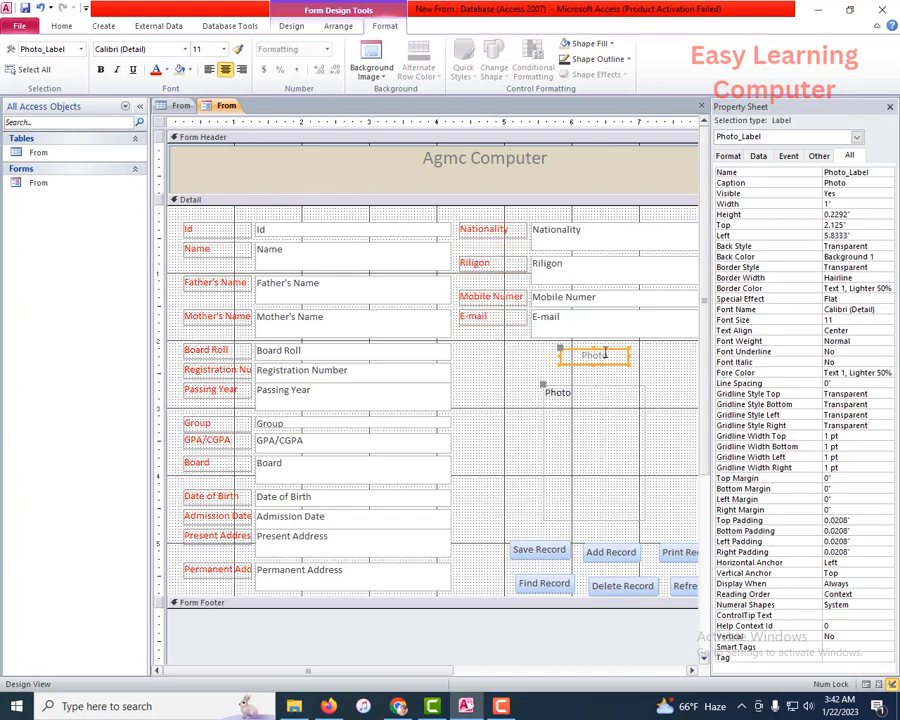
click(156, 70)
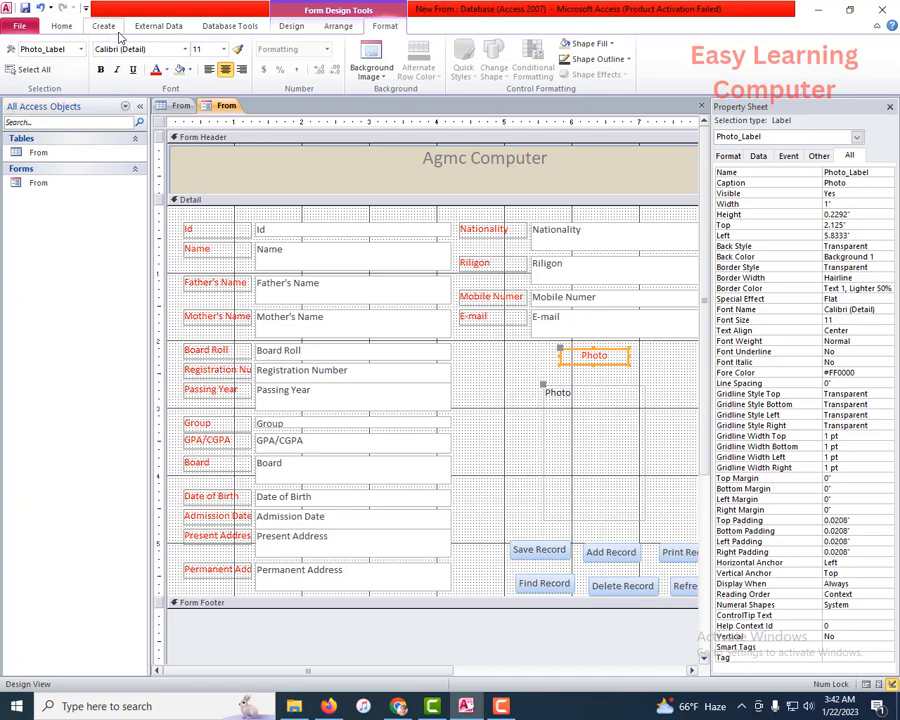
Preview the restyled header and field labels in Form View.
click(291, 26)
click(16, 60)
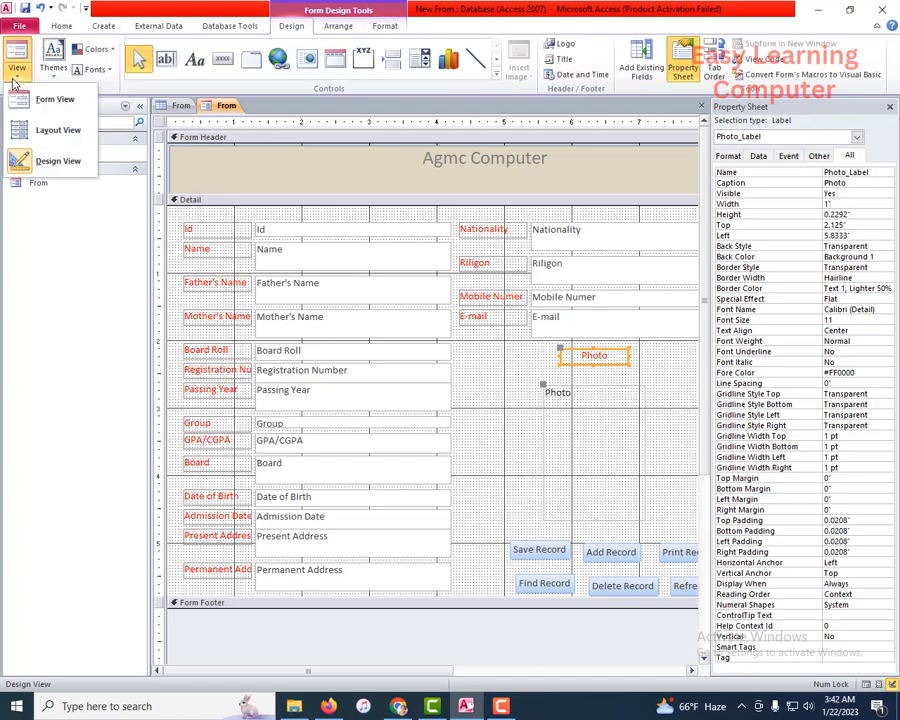
click(55, 100)
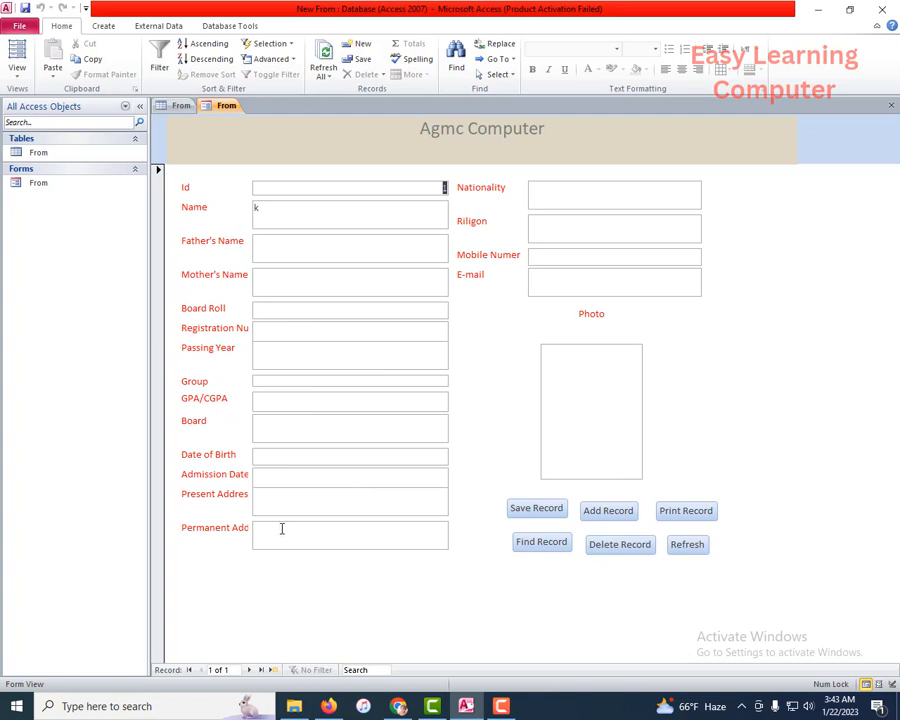
Return the form to Design View and close the Property Sheet.
click(18, 72)
click(40, 162)
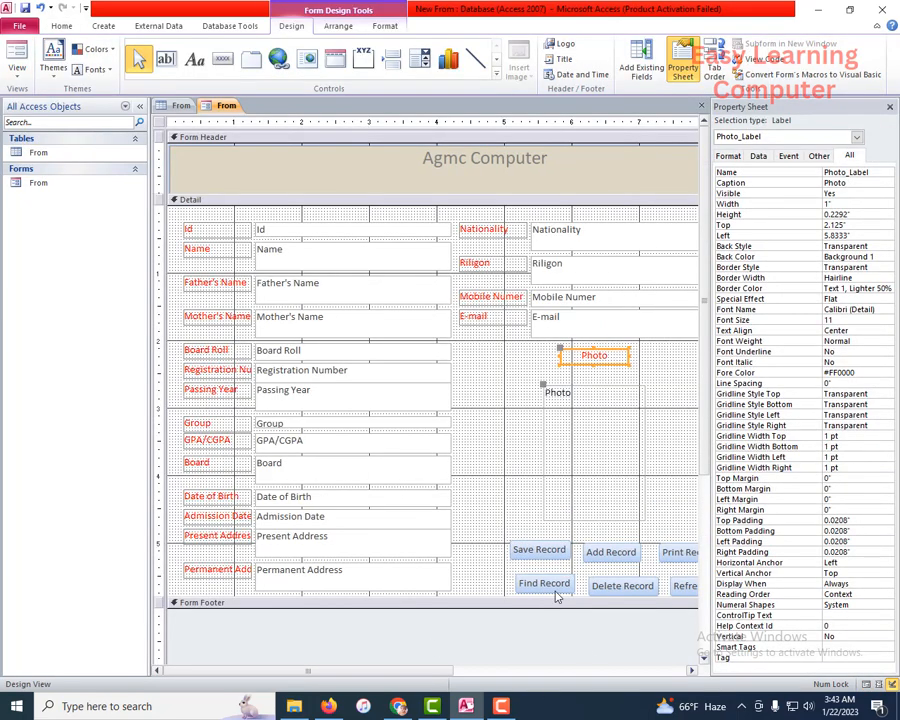
click(891, 107)
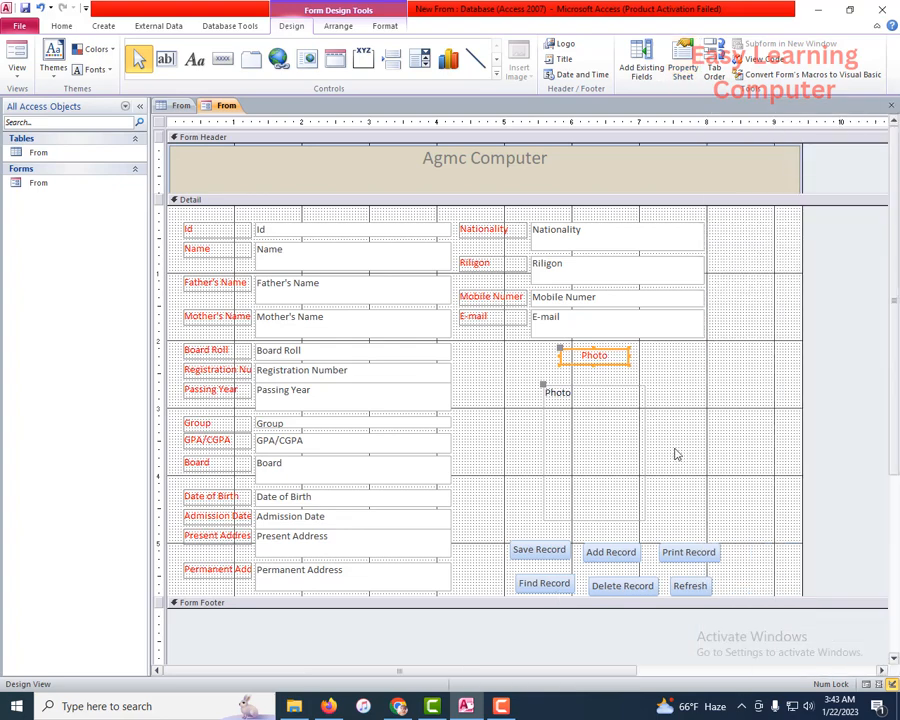